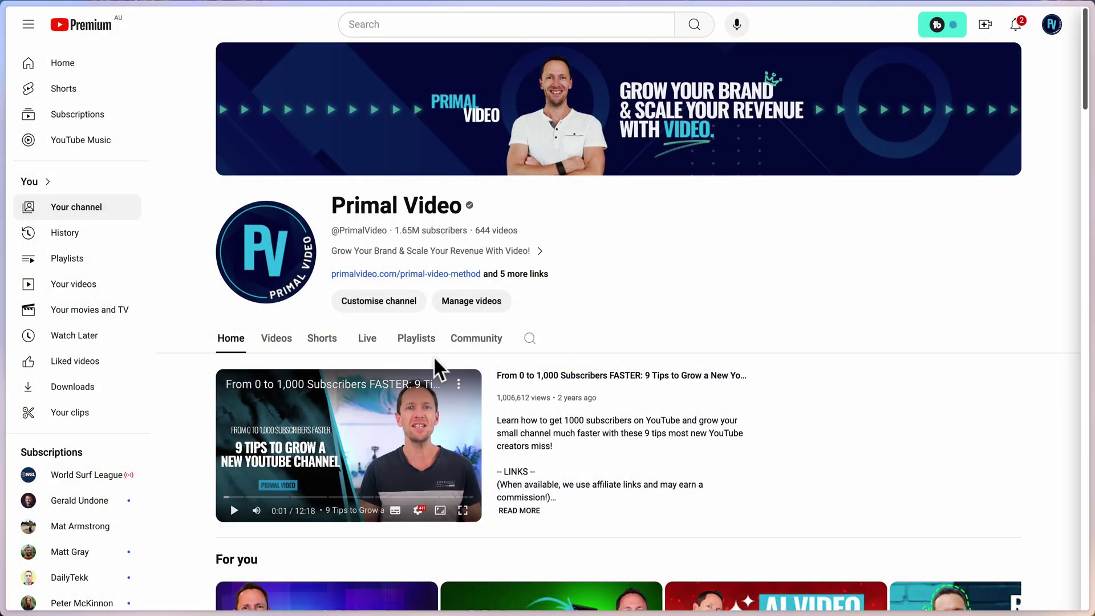
# Step: Browse the channel's created playlists, then go to YouTube Studio's Channel content page
pyautogui.click(423, 346)
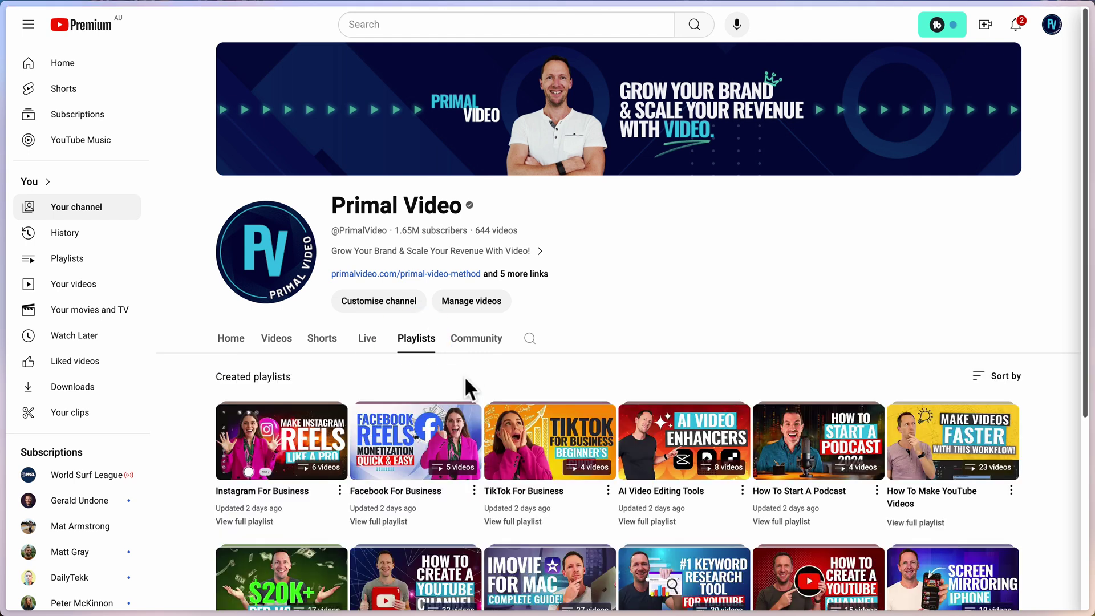
pyautogui.scroll(-5, 617, 383)
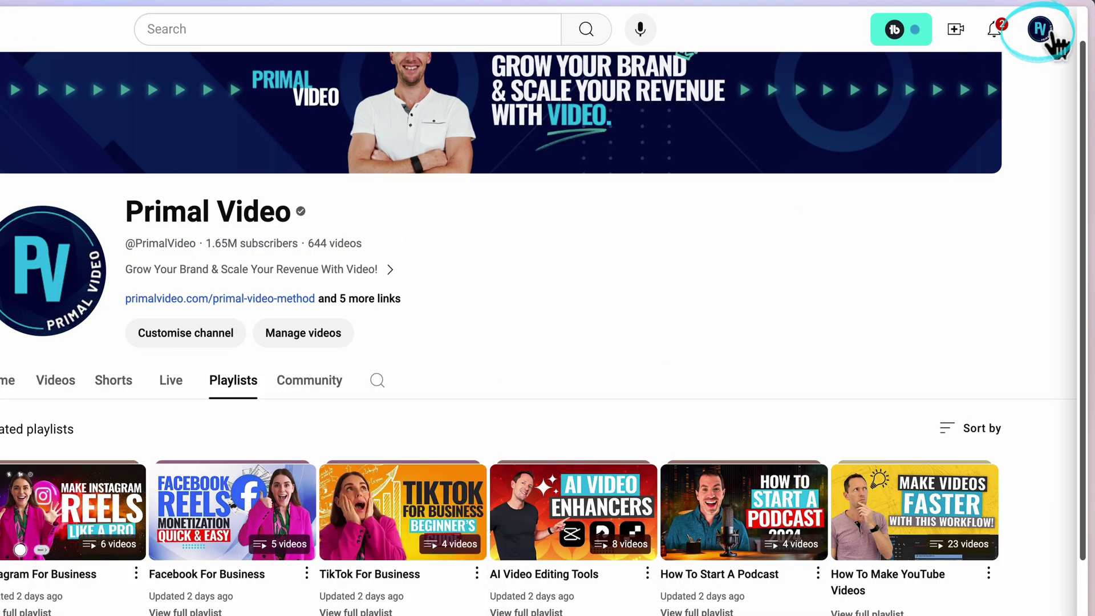
pyautogui.click(1044, 27)
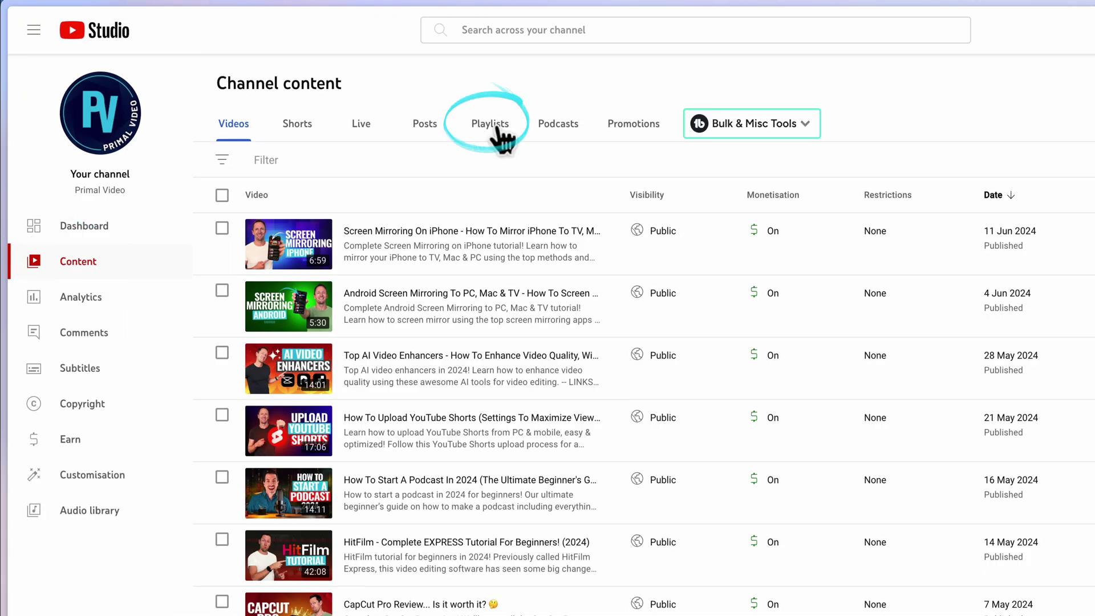
# Step: Show the Playlists tab in Channel content and bring up the Create menu for a new playlist
pyautogui.click(496, 129)
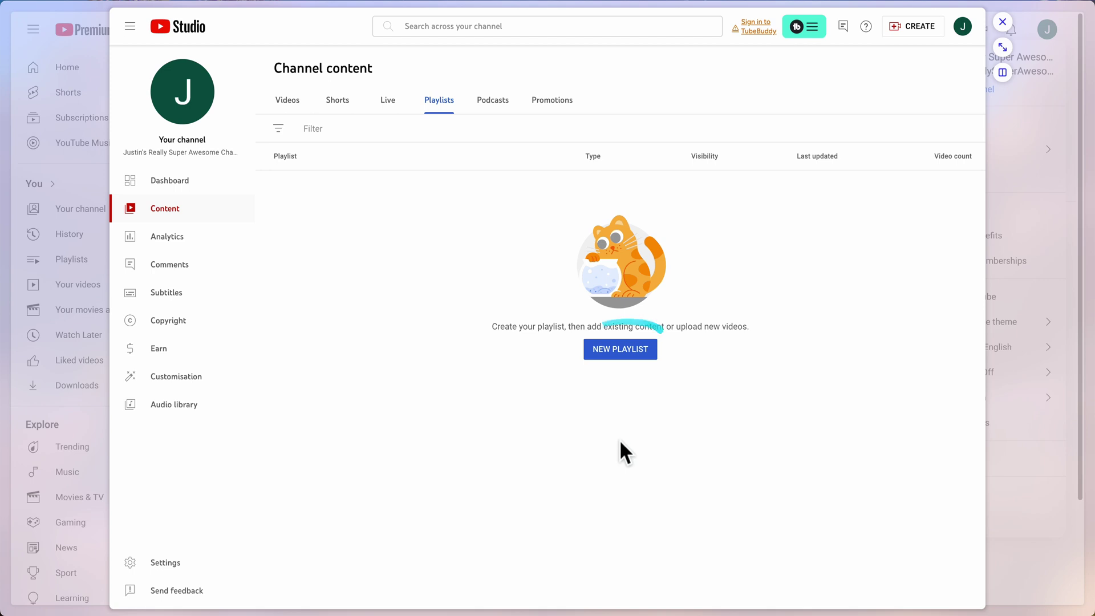
pyautogui.click(630, 352)
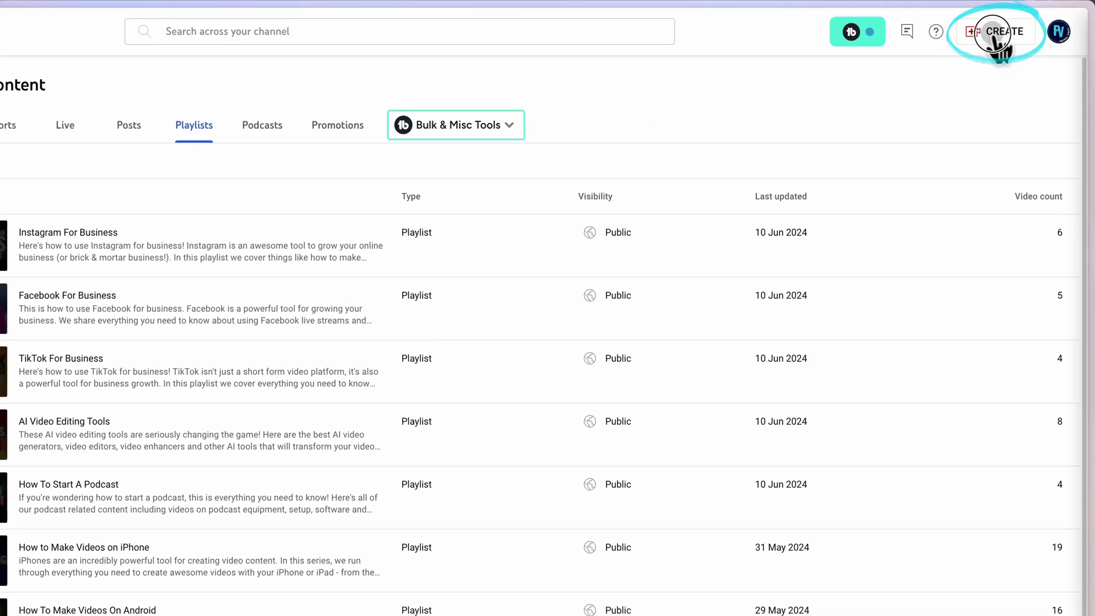
pyautogui.click(995, 34)
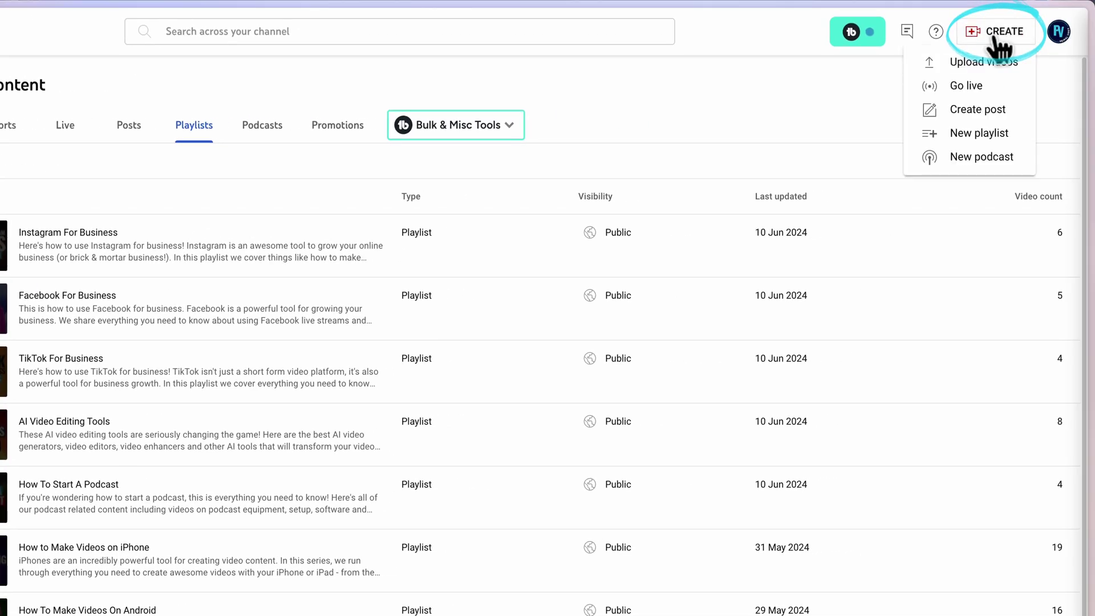
# Step: Start a new public playlist titled 'Best AI Video Generators'
pyautogui.click(1002, 138)
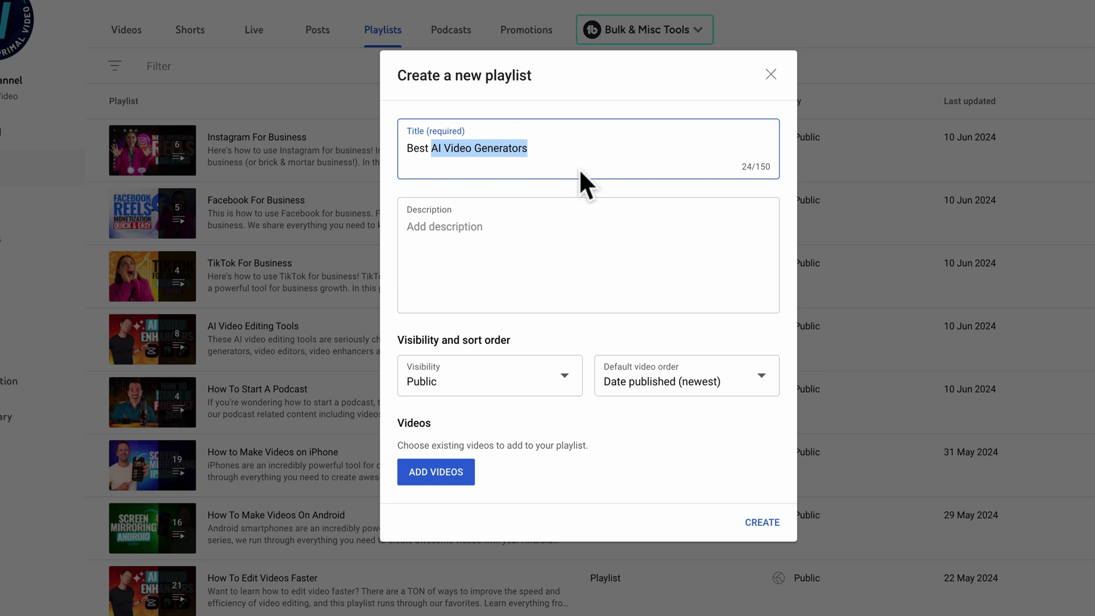
# Step: Paste a 110-character description pitching the playlist for AI video creation tools and generators
pyautogui.click(461, 268)
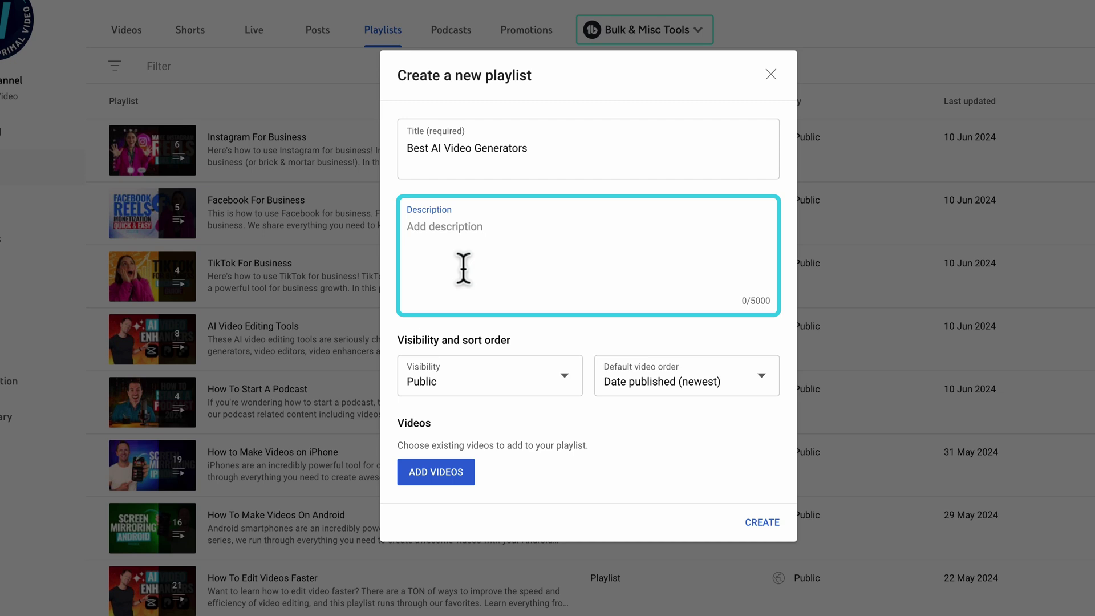
pyautogui.write("If you're looking for the best AI Video Creation tools, and AI Video Generators then this playlist is for you.")
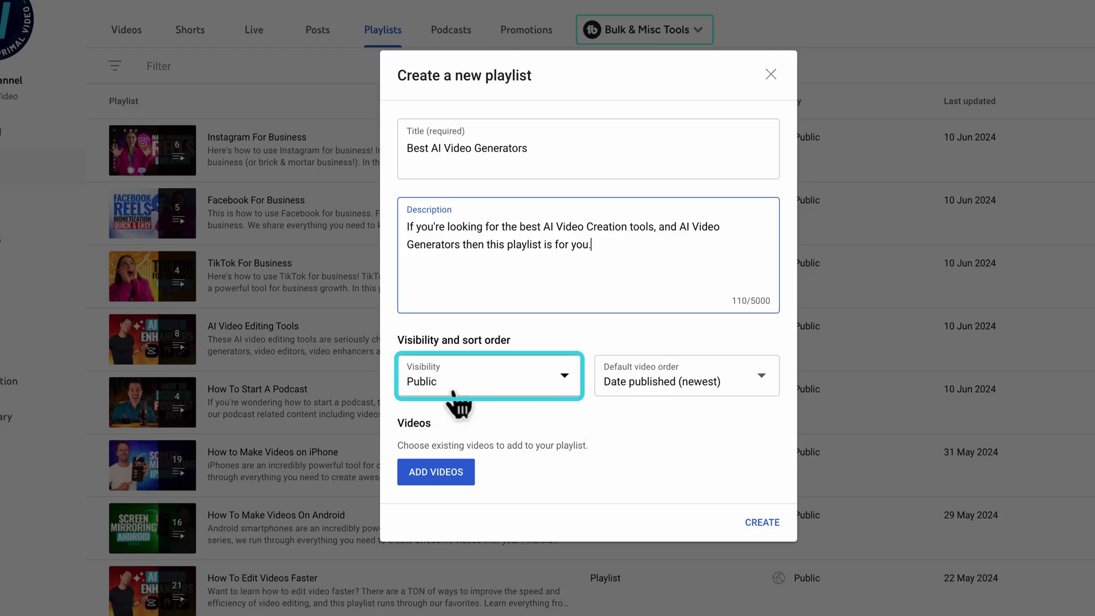
pyautogui.click(459, 383)
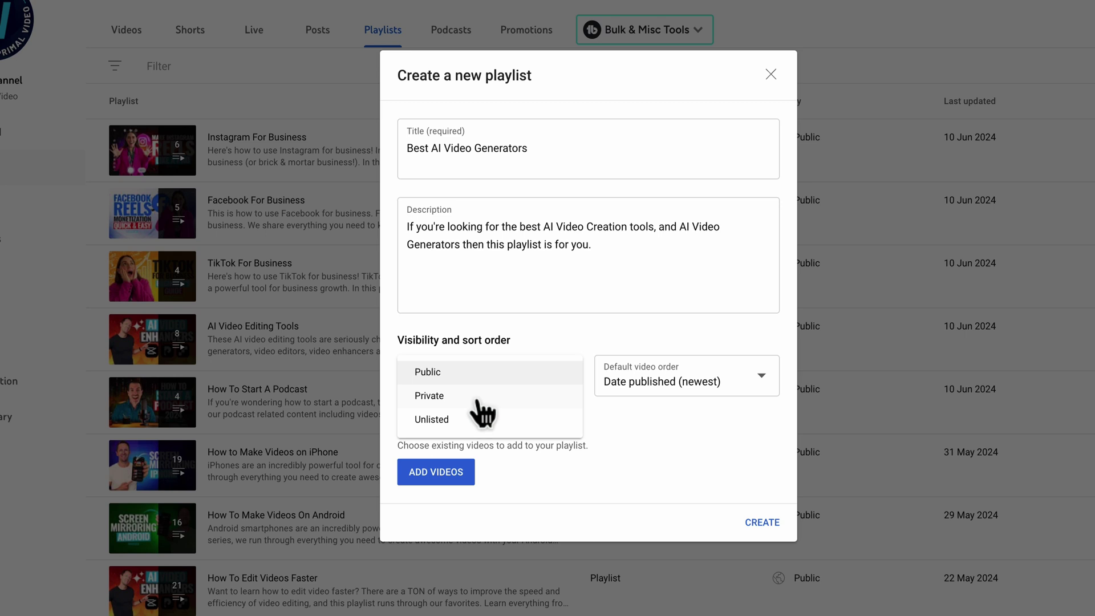
pyautogui.click(449, 372)
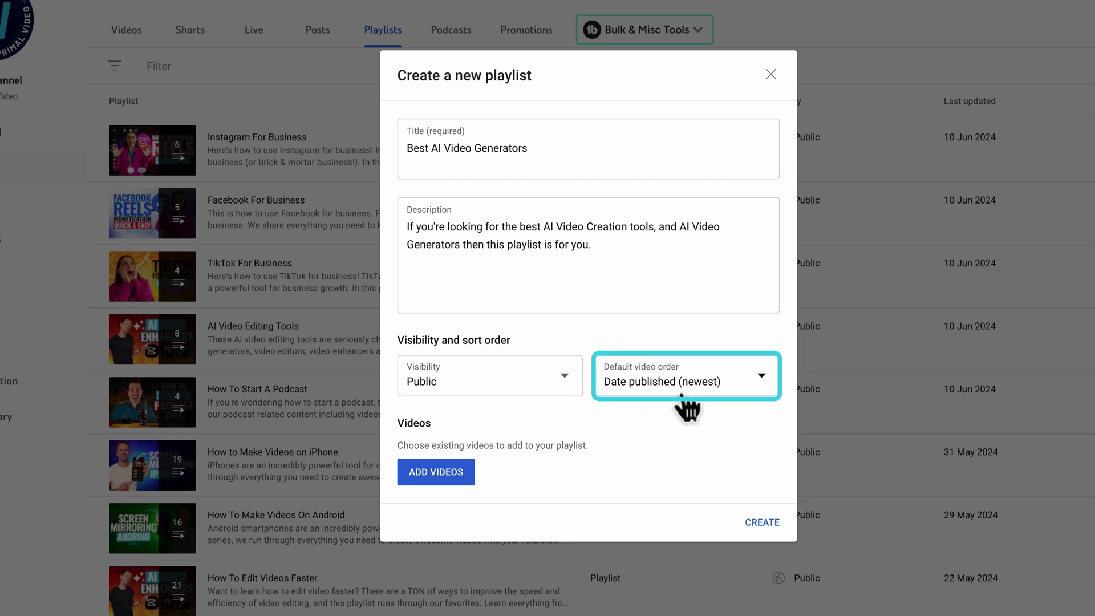
pyautogui.click(702, 387)
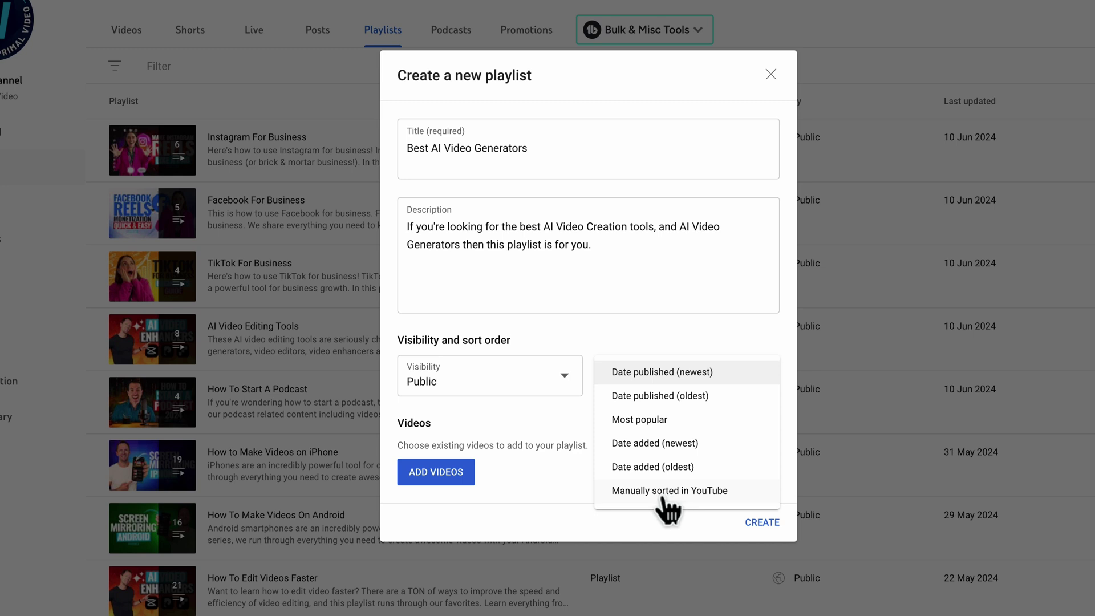
pyautogui.click(418, 470)
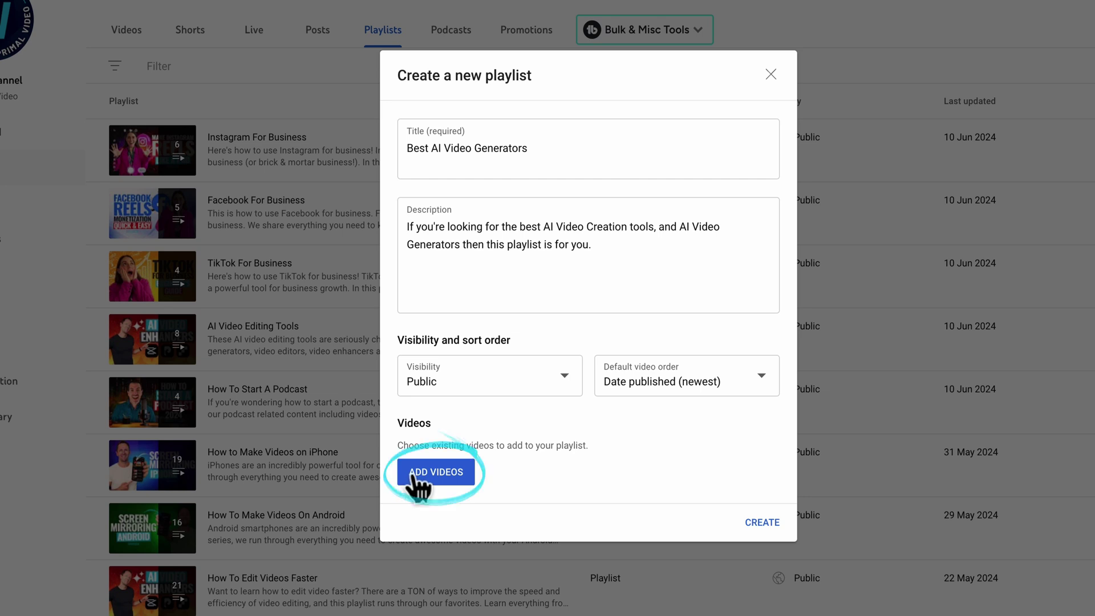
# Step: Add seven AI videos, from Top 3 AI Video Enhancers to InVideo AI Review, and create the playlist
pyautogui.click(424, 475)
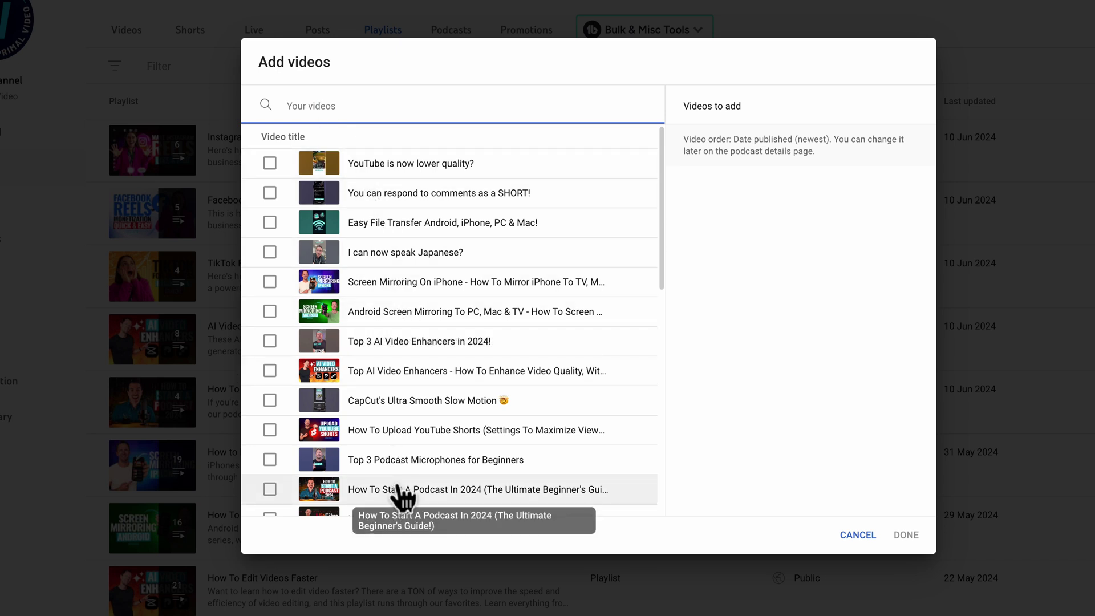
pyautogui.click(270, 341)
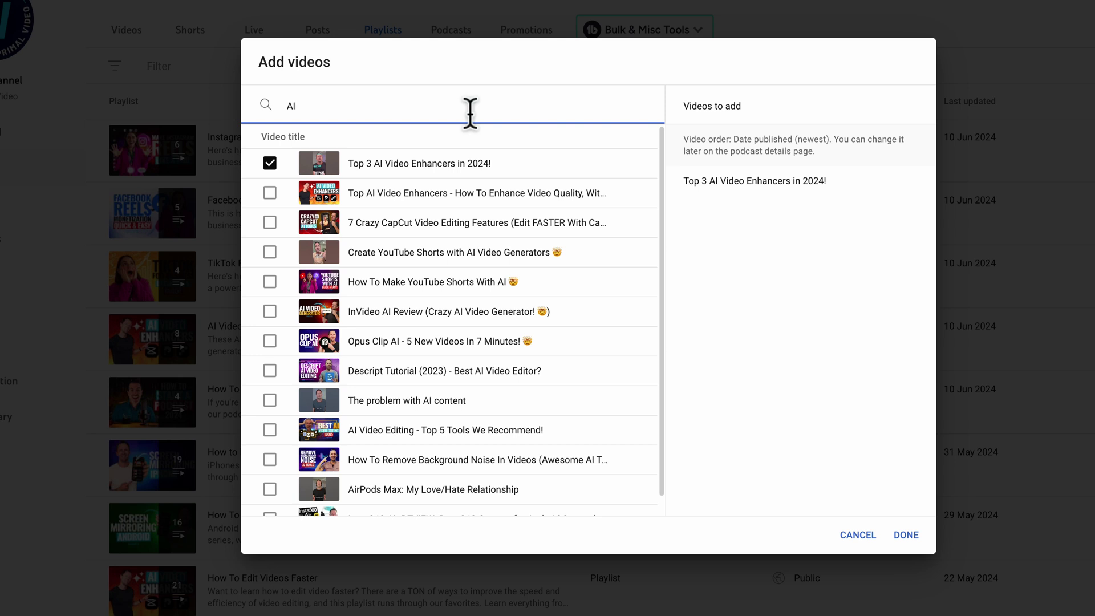
pyautogui.click(270, 192)
pyautogui.click(270, 222)
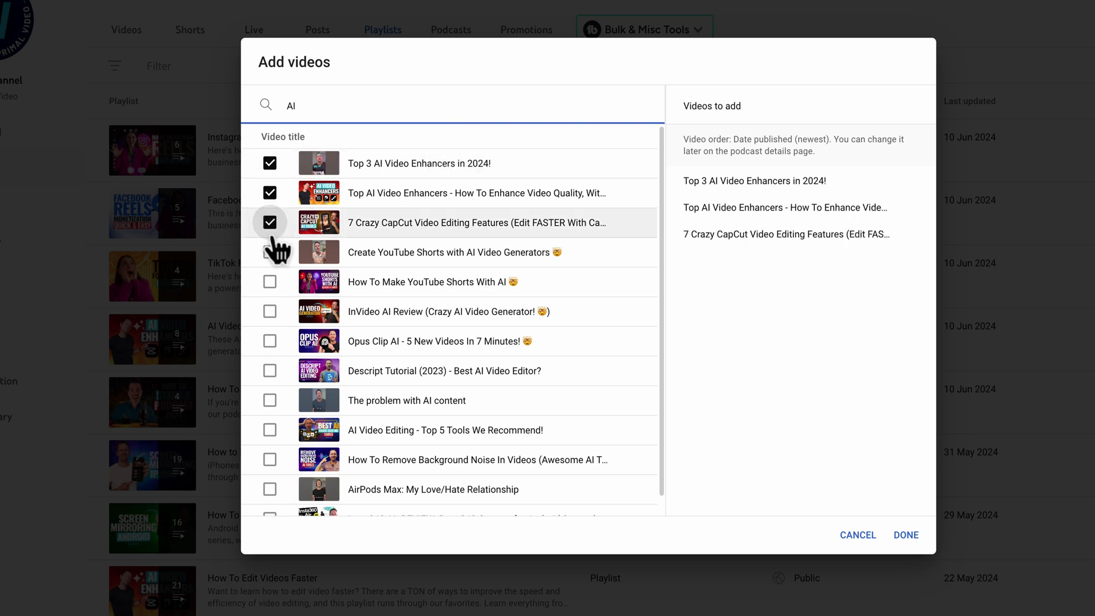
pyautogui.click(270, 252)
pyautogui.click(271, 285)
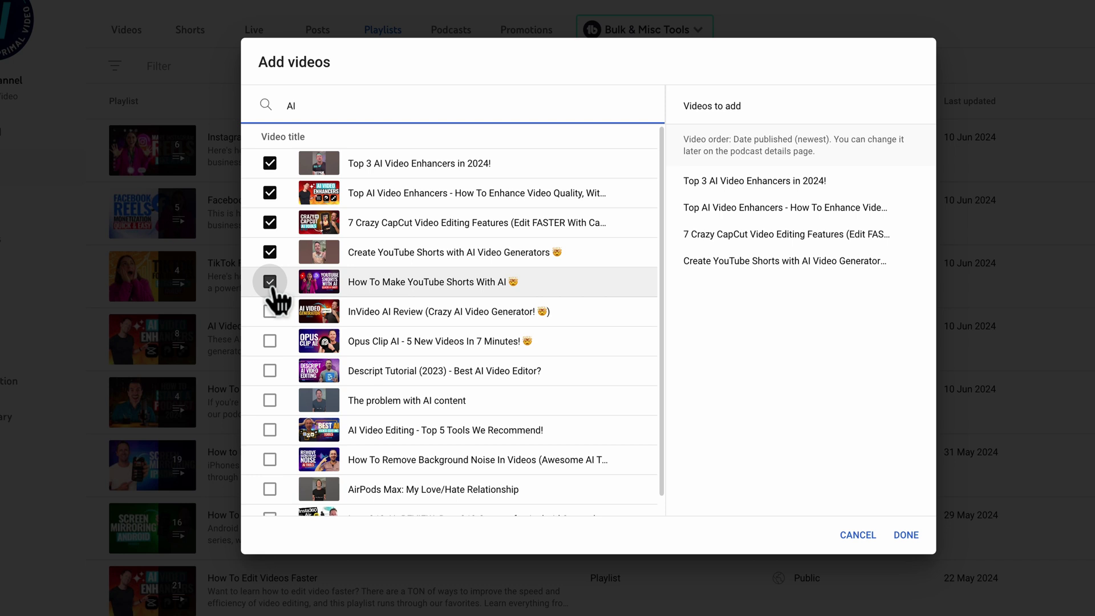
pyautogui.click(271, 312)
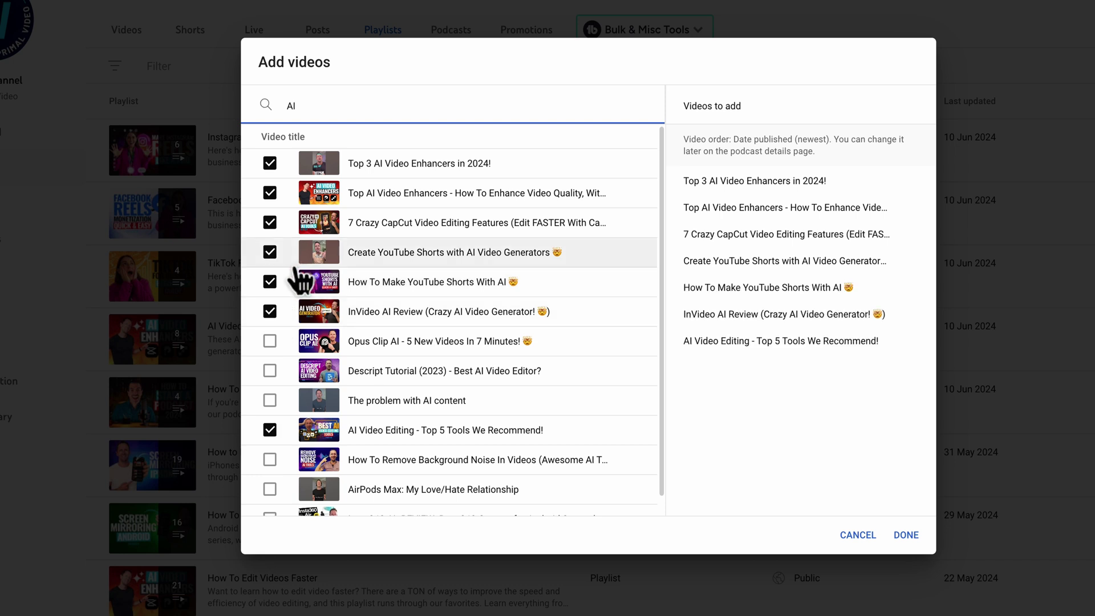
pyautogui.click(909, 533)
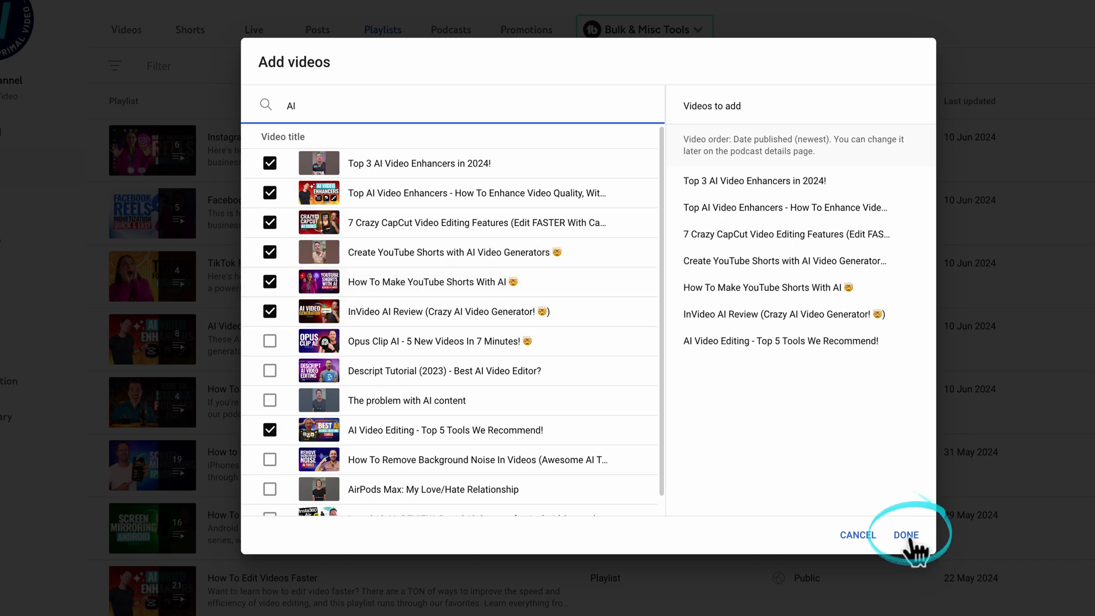
pyautogui.click(762, 531)
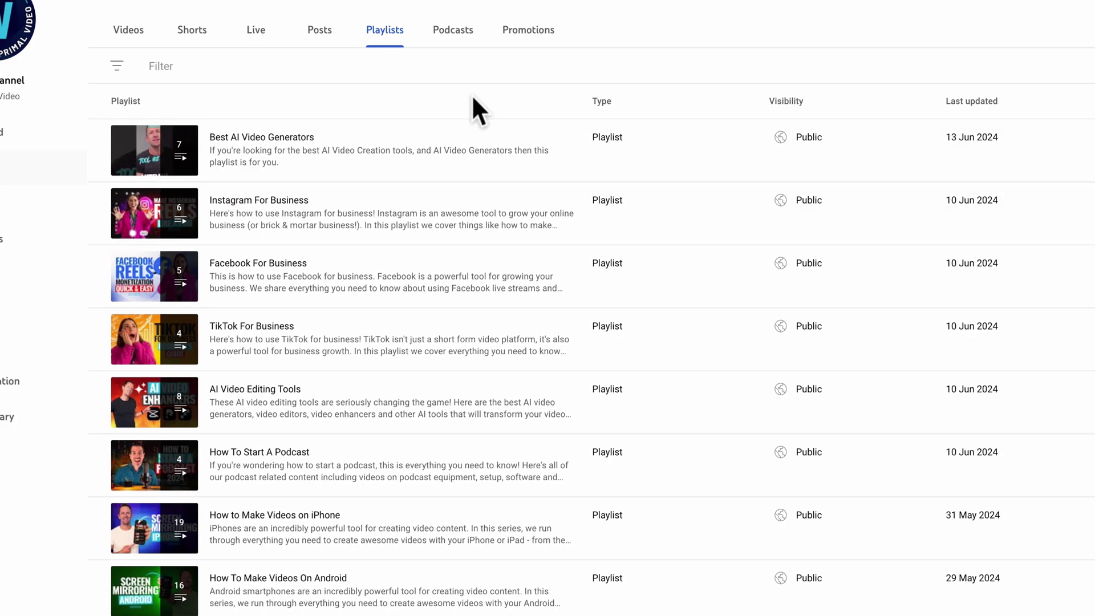
# Step: View the new playlist's details, videos and analytics (40.5K views), then return to the playlist list
pyautogui.moveTo(243, 168)
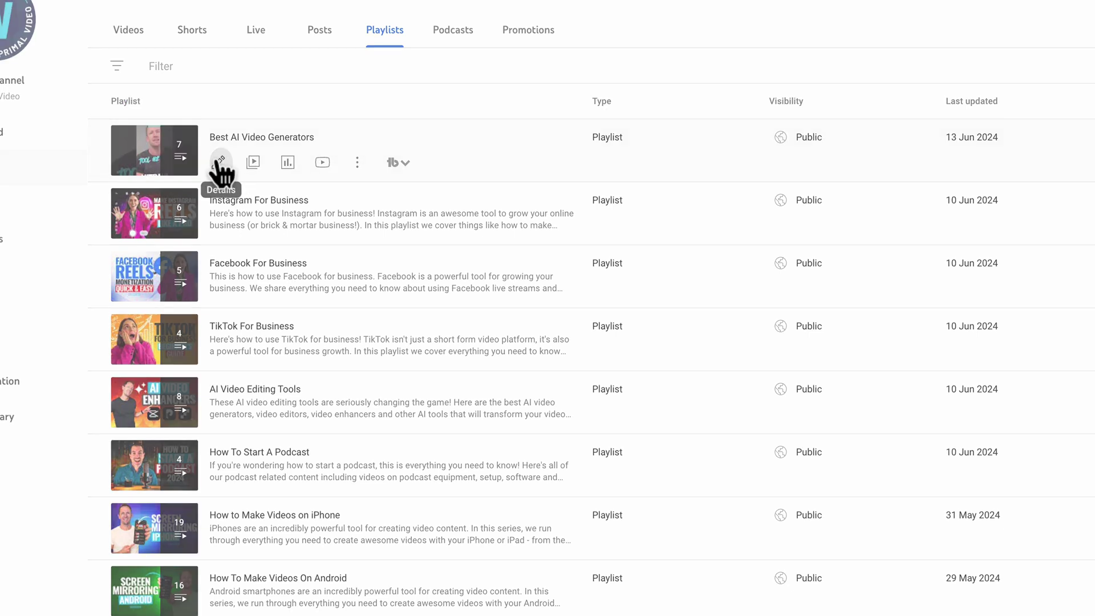
pyautogui.click(220, 165)
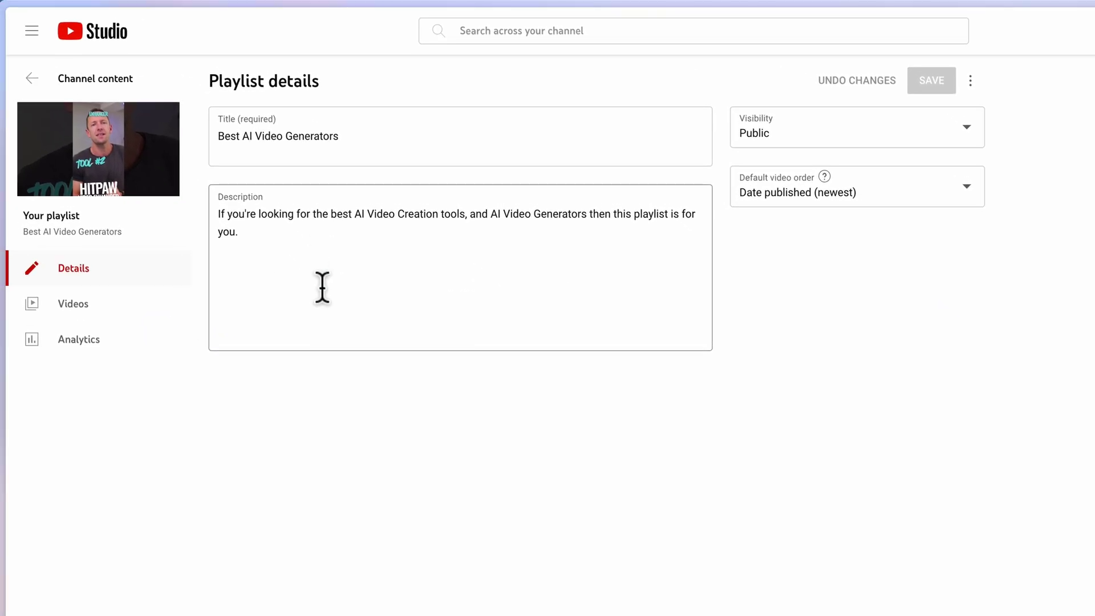
pyautogui.click(91, 308)
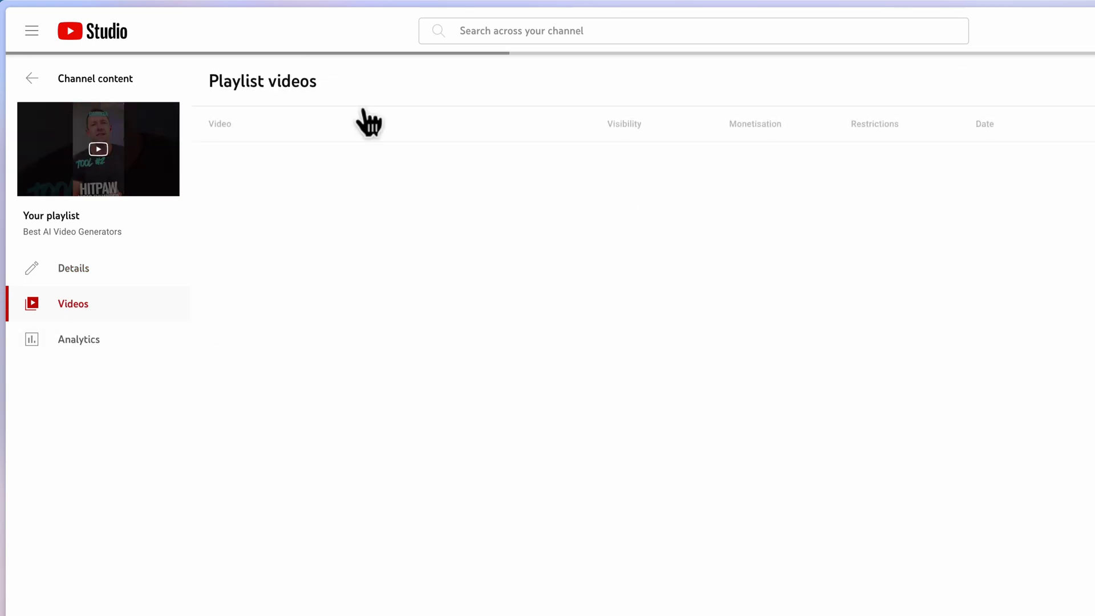
pyautogui.click(82, 349)
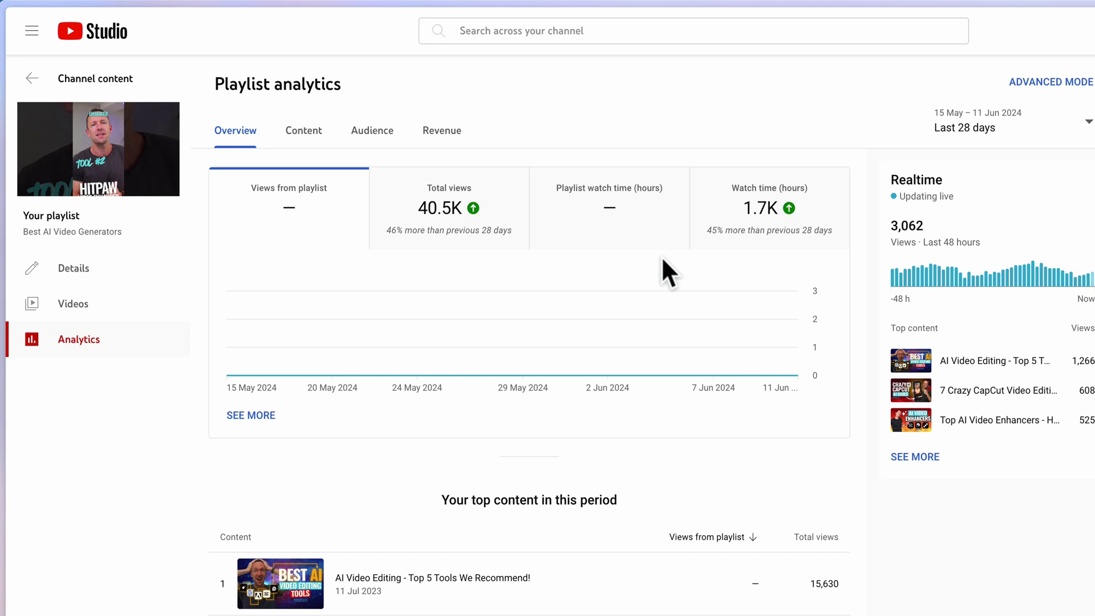
pyautogui.click(26, 83)
pyautogui.moveTo(464, 262)
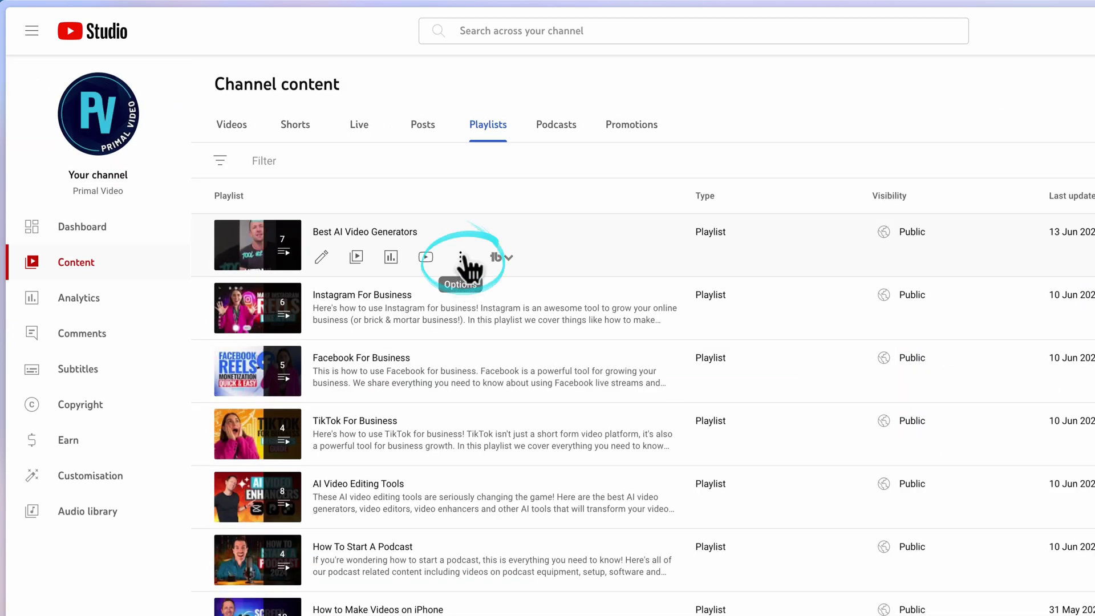
pyautogui.click(461, 258)
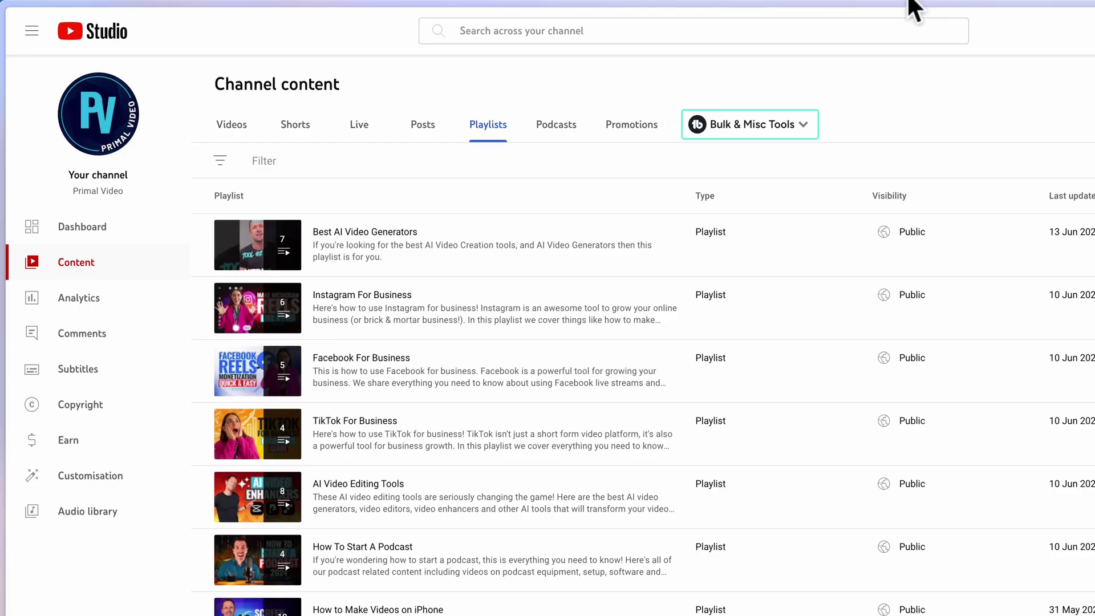
pyautogui.click(425, 257)
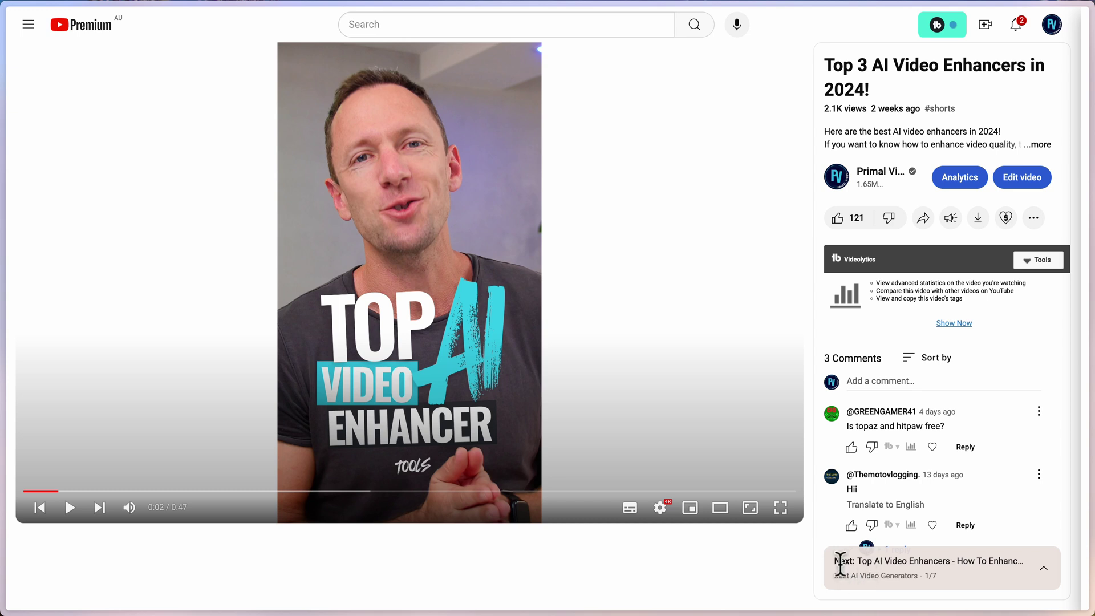
pyautogui.click(1044, 568)
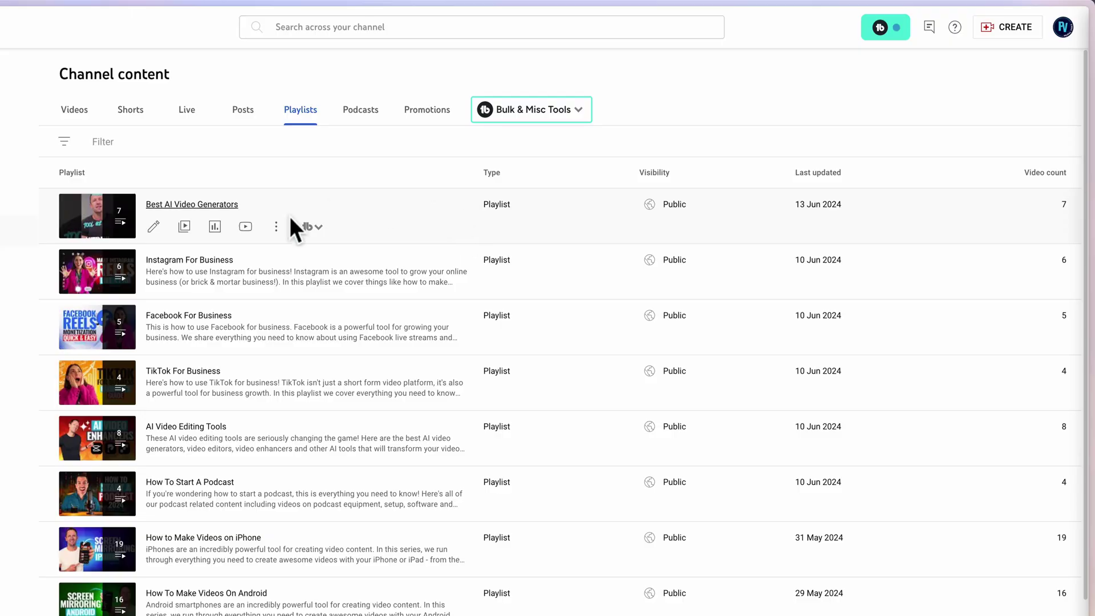
# Step: Copy the playlist's shareable link, then open the playlist for editing on YouTube
pyautogui.click(276, 226)
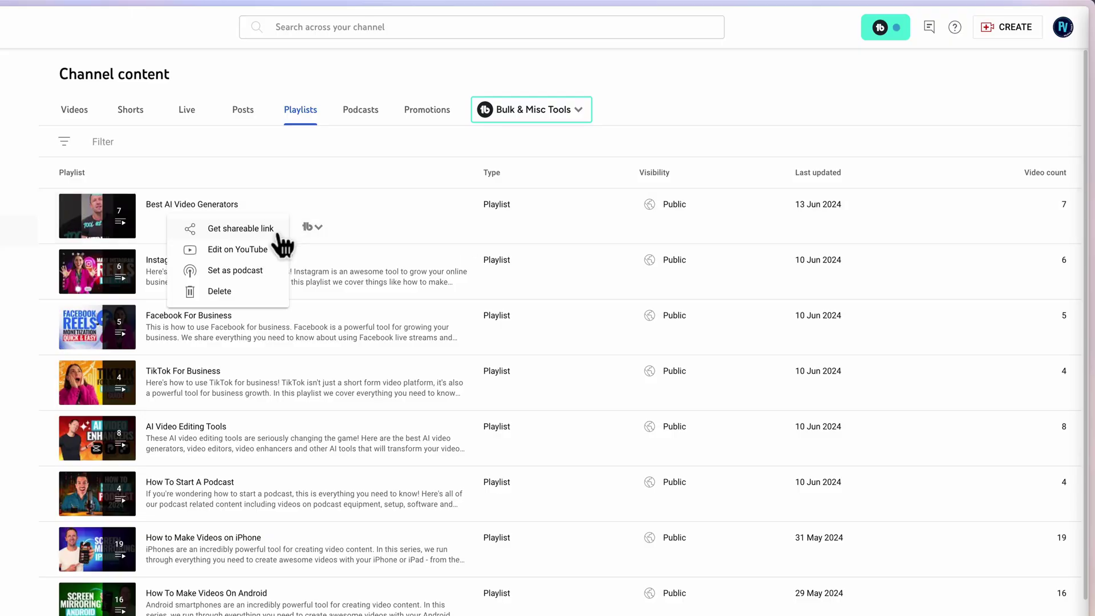
pyautogui.click(240, 228)
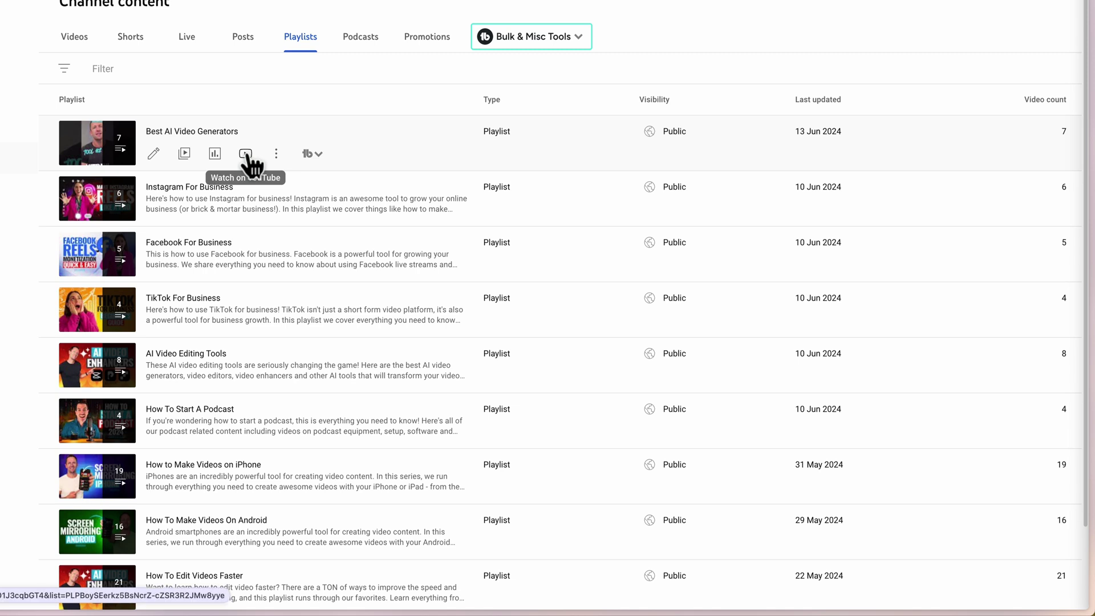
pyautogui.click(277, 155)
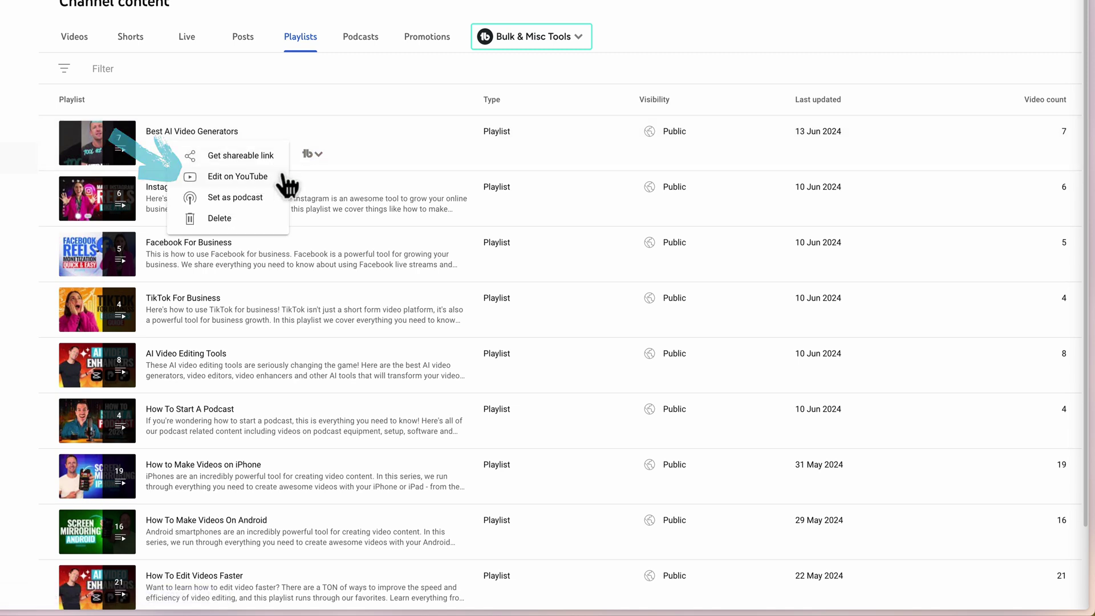
pyautogui.click(242, 178)
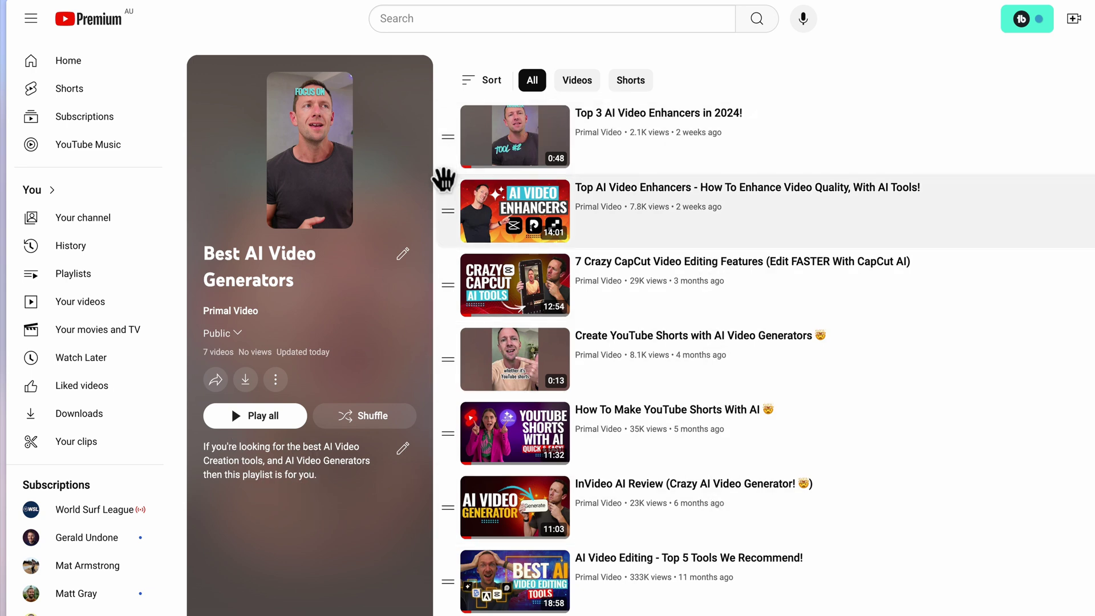
# Step: Reorder the playlist so the 14:01 AI Video Enhancers video is first and Top 3 second
pyautogui.moveTo(442, 147); pyautogui.dragTo(468, 180)
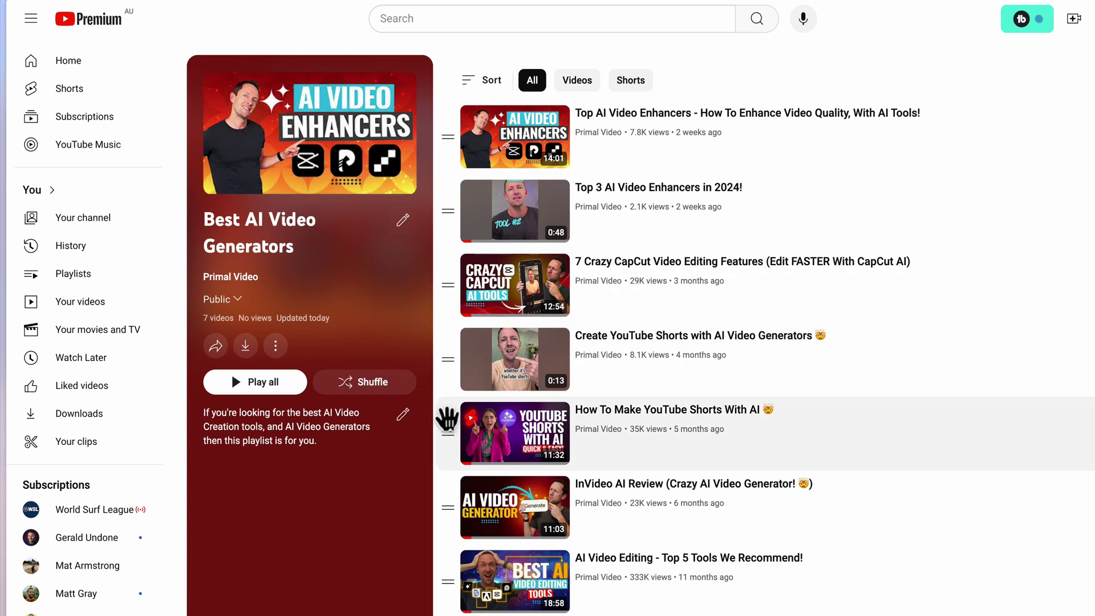
pyautogui.moveTo(447, 288); pyautogui.dragTo(447, 137)
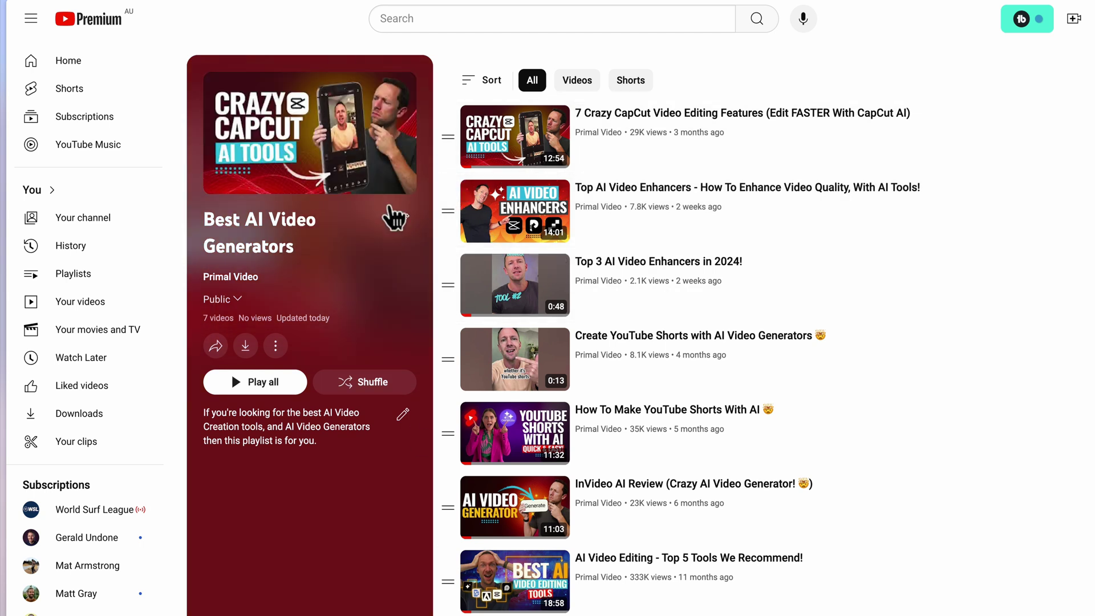
pyautogui.moveTo(447, 283); pyautogui.dragTo(445, 150)
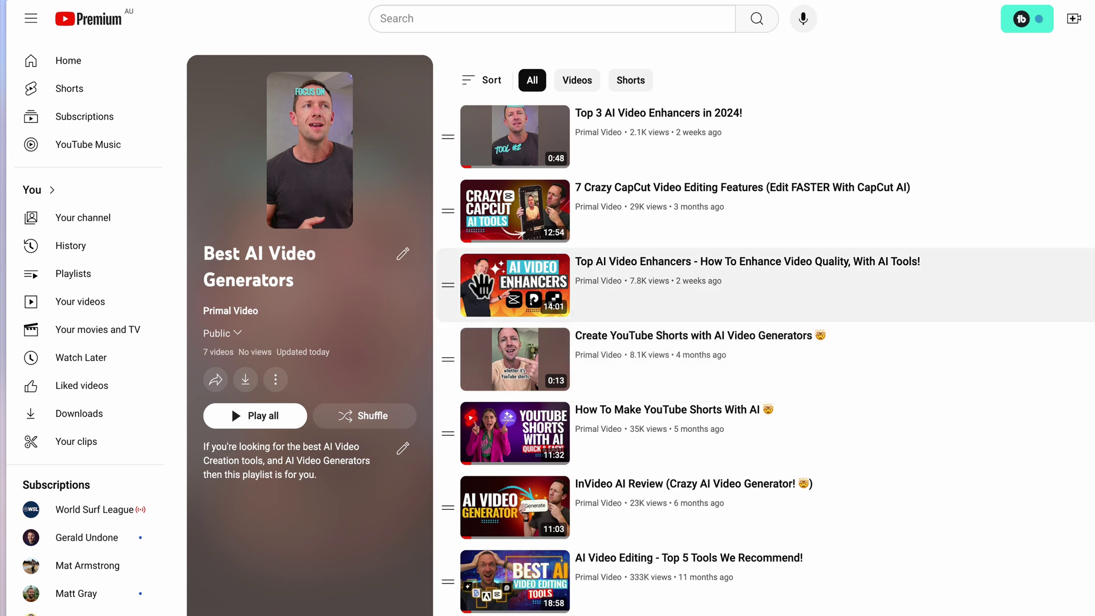
pyautogui.moveTo(457, 296); pyautogui.dragTo(455, 140)
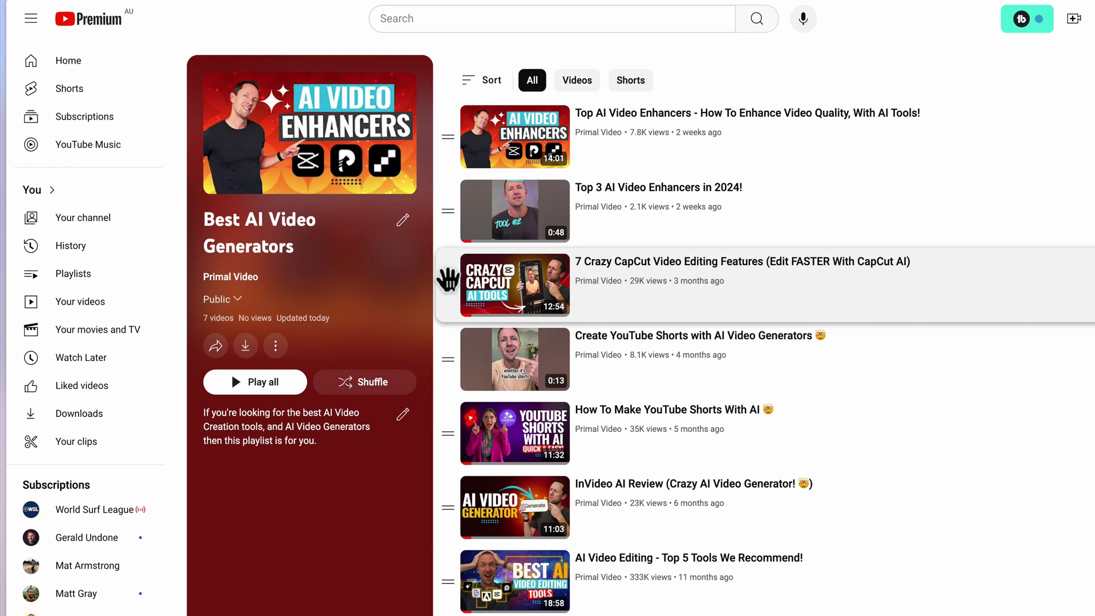
# Step: Choose Add videos from the playlist's options menu, then go to the YouTube Home feed
pyautogui.click(272, 353)
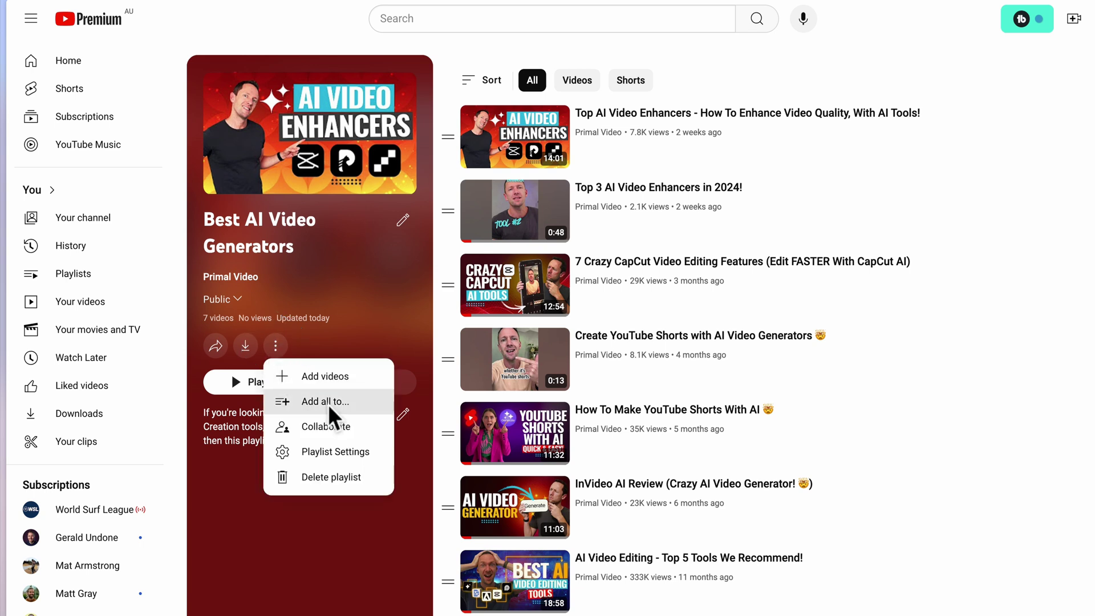
pyautogui.click(291, 381)
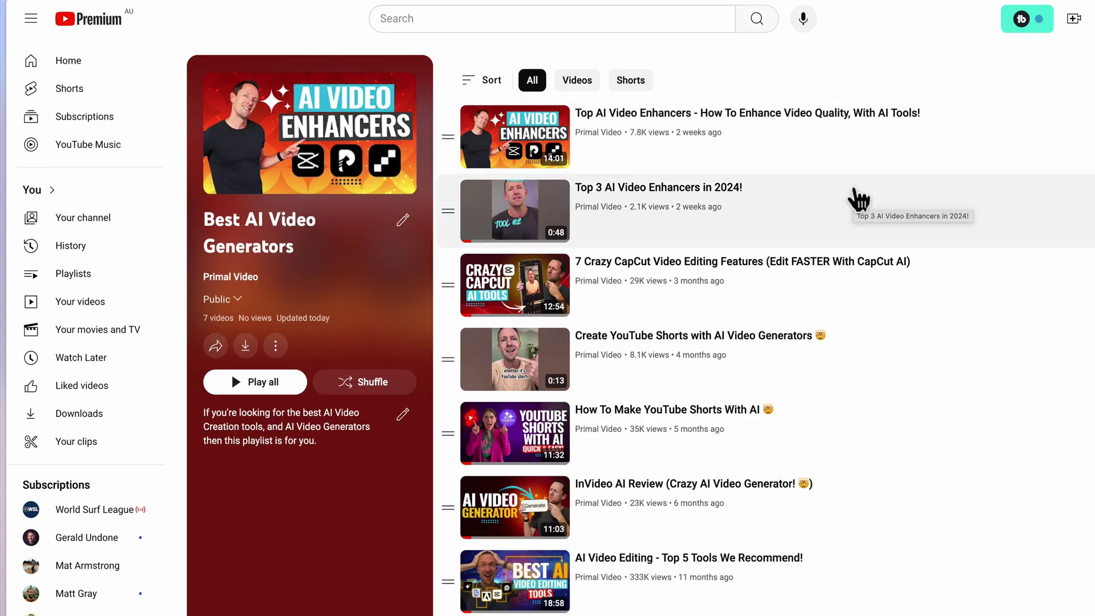
pyautogui.click(84, 65)
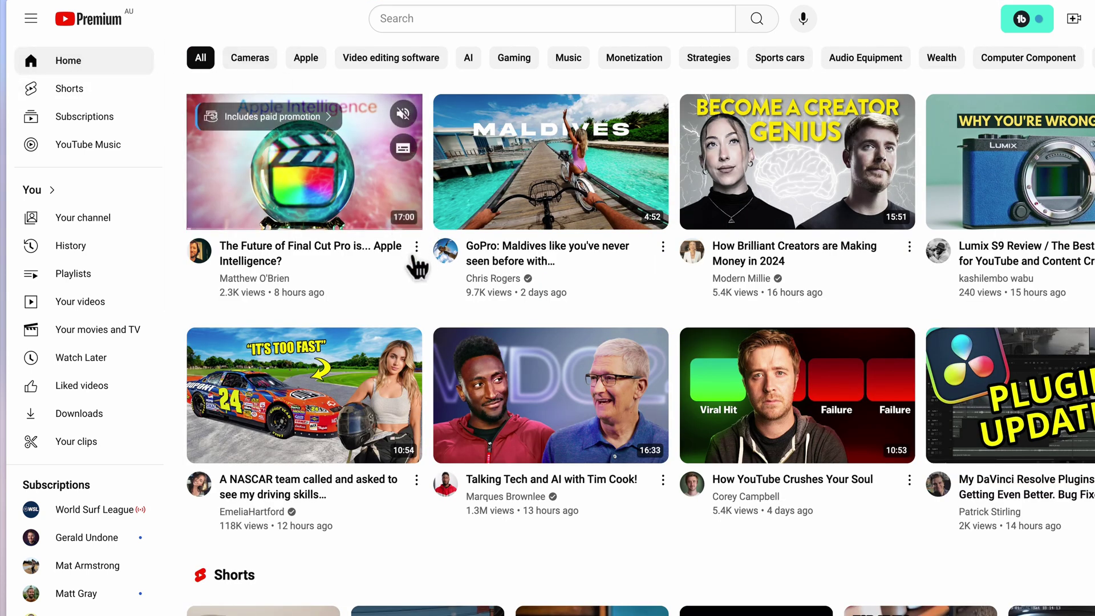
pyautogui.click(417, 247)
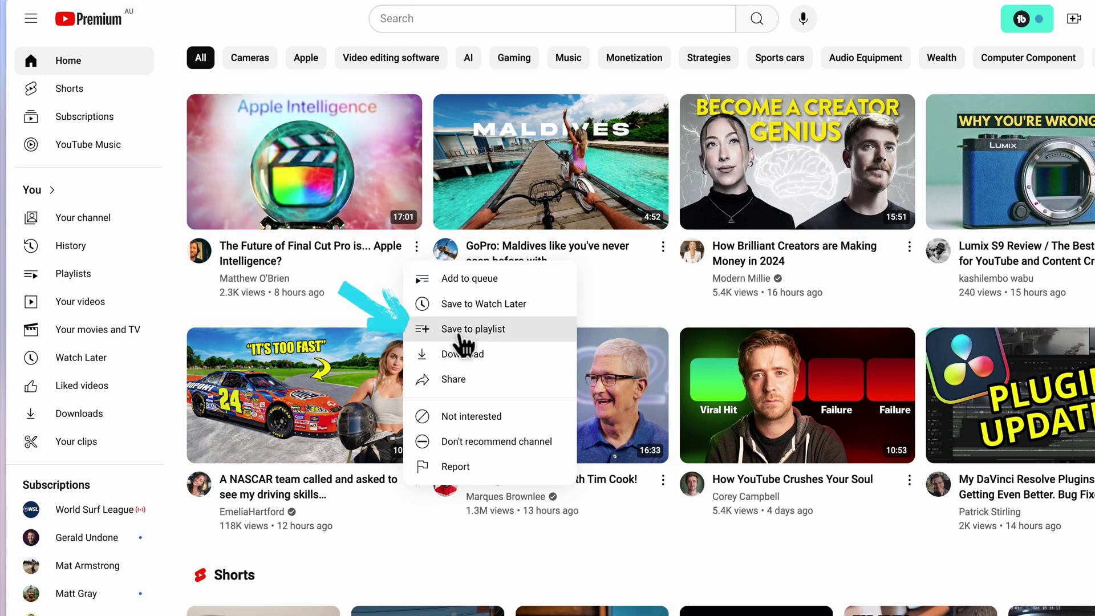
pyautogui.click(461, 338)
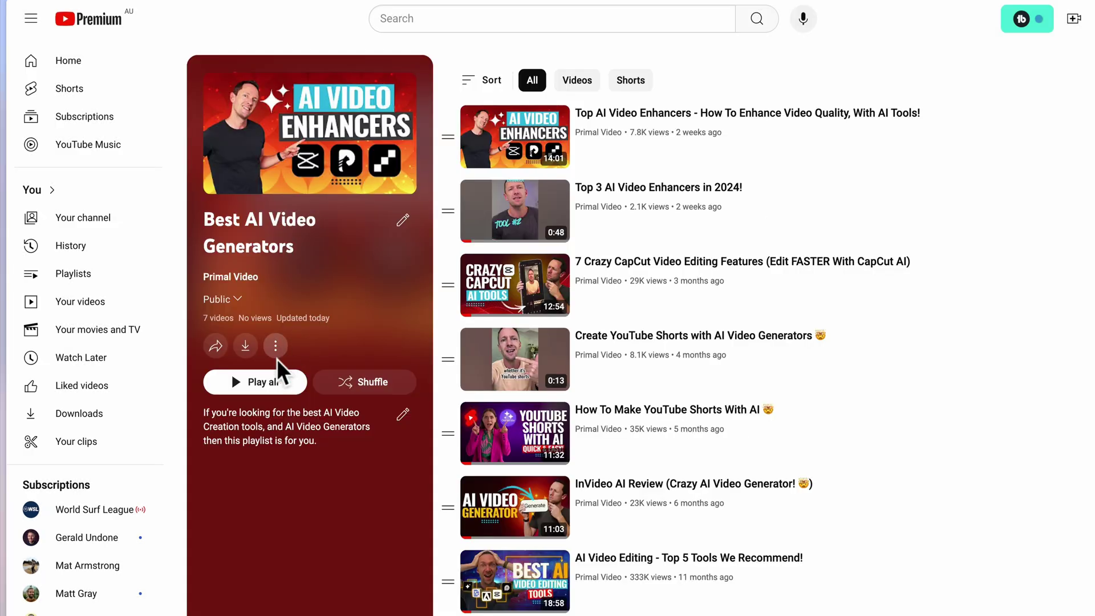
pyautogui.click(276, 355)
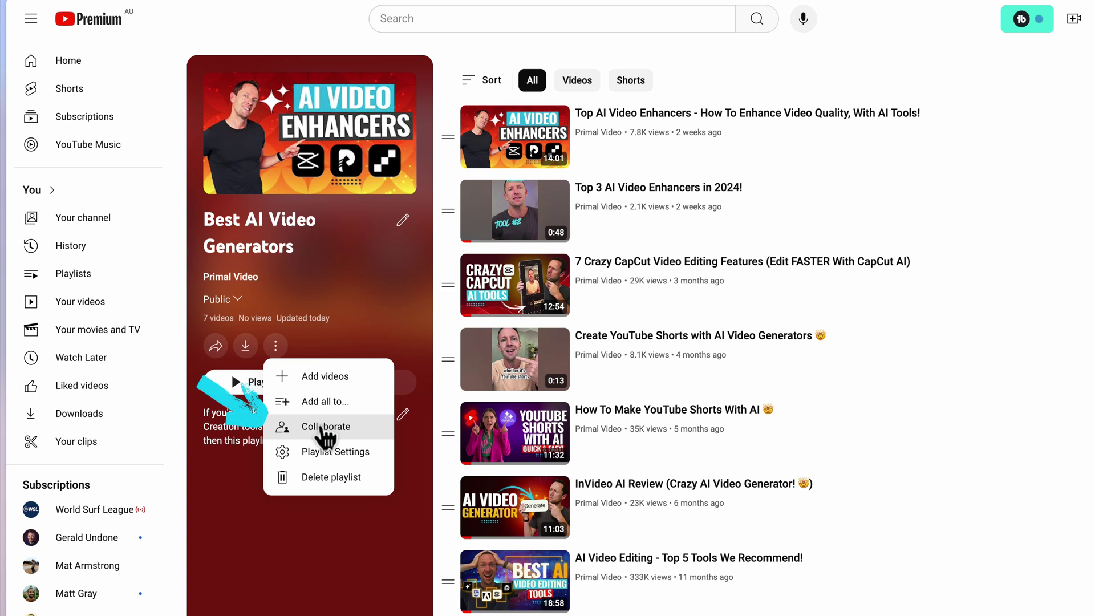
pyautogui.click(322, 426)
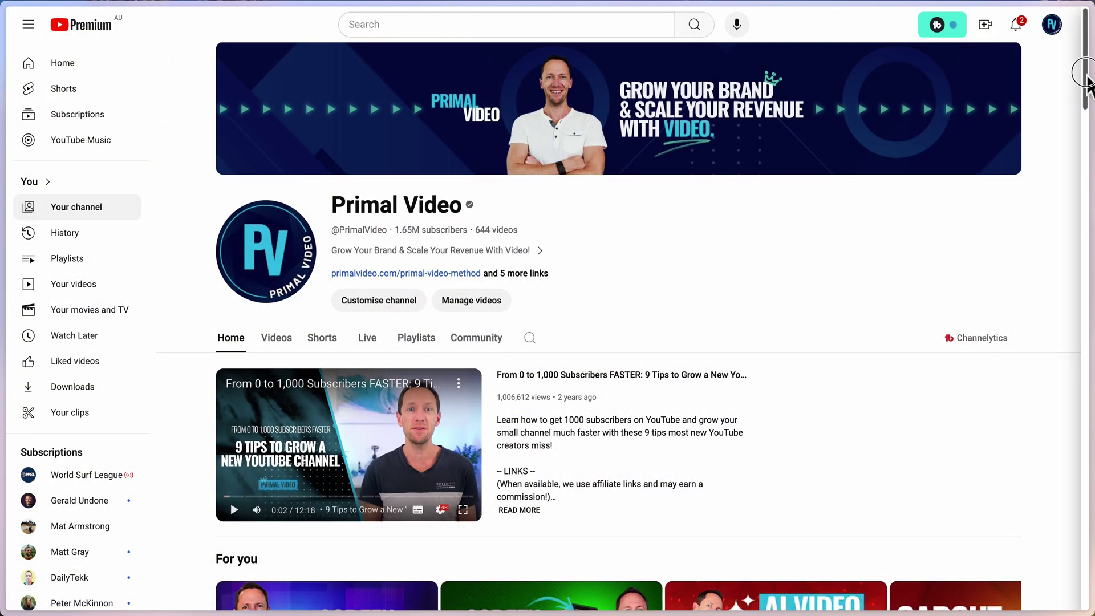
# Step: Scroll through the channel homepage's playlist shelves, like How To Live Stream and Best Video Editing Software
pyautogui.moveTo(1086, 92); pyautogui.dragTo(1089, 126)
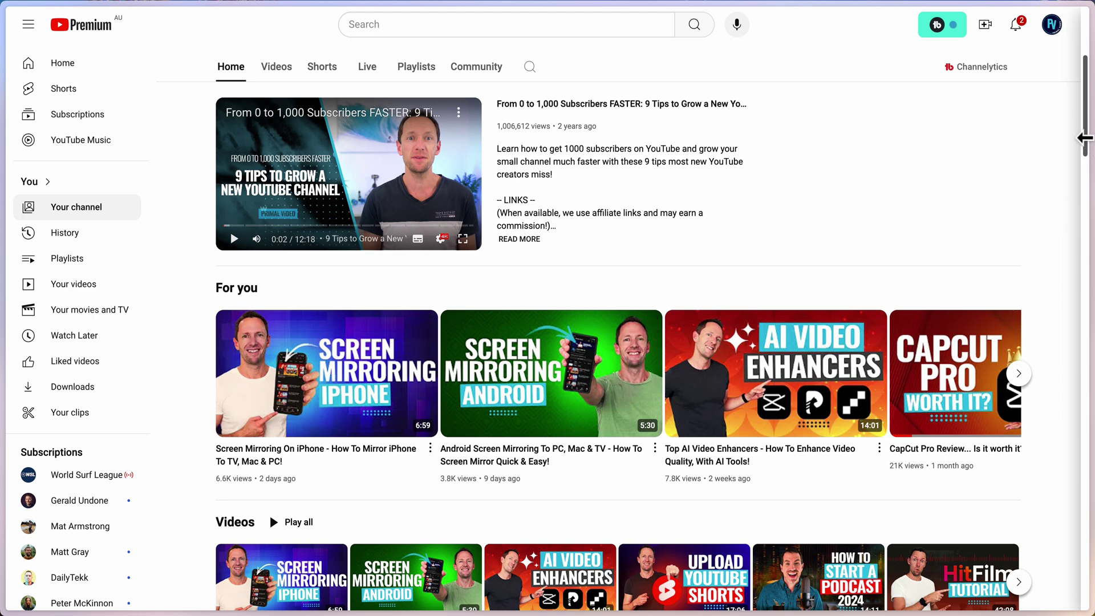
pyautogui.moveTo(1084, 138); pyautogui.dragTo(1084, 206)
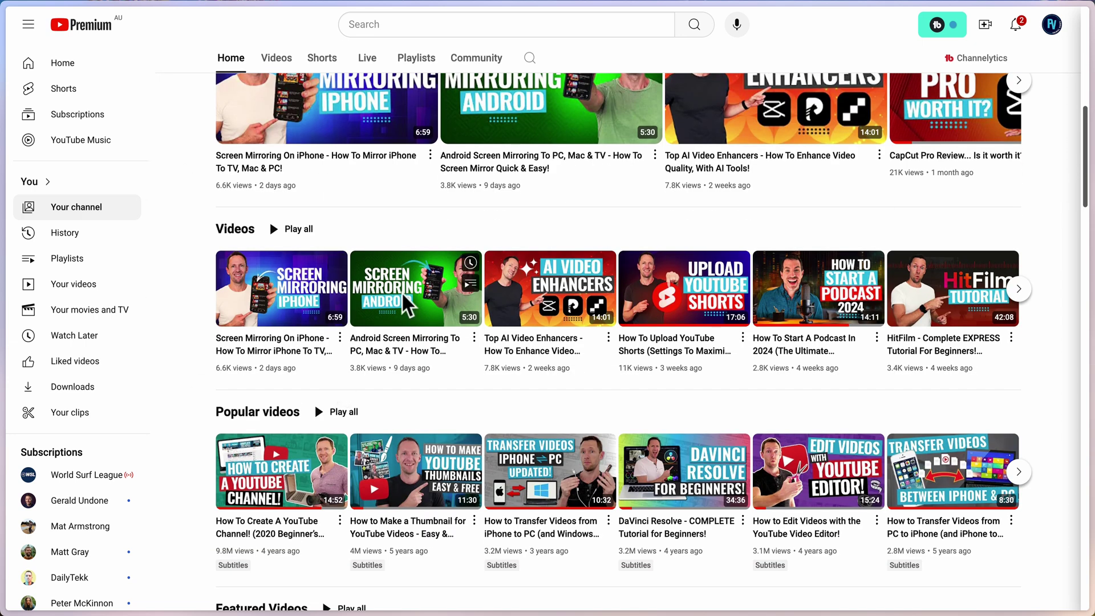
pyautogui.moveTo(969, 297)
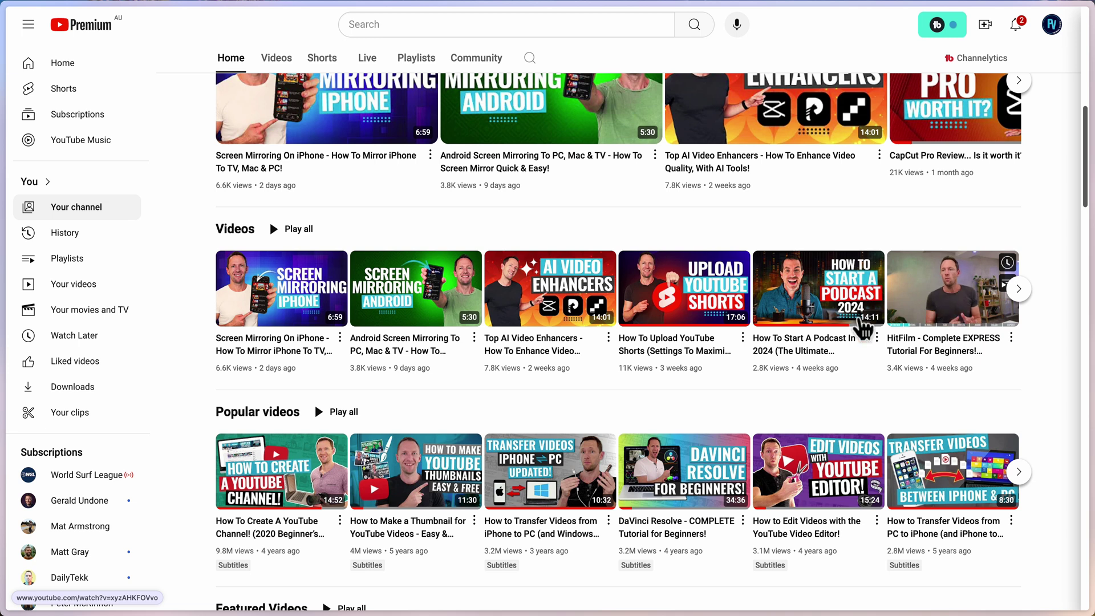
pyautogui.scroll(-5, 285, 421)
pyautogui.scroll(-4, 270, 439)
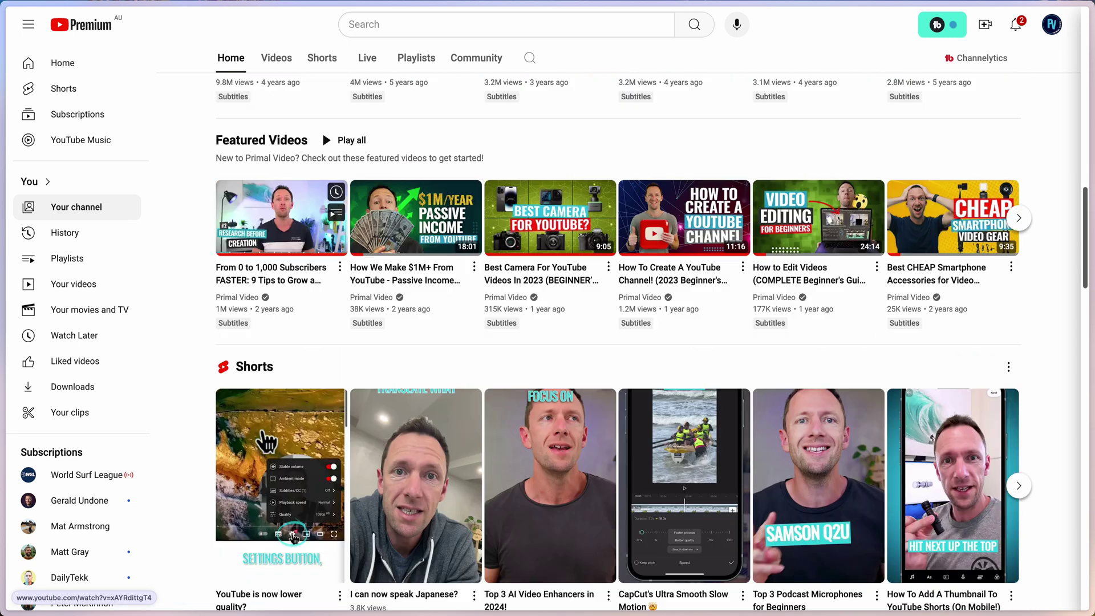
pyautogui.scroll(-7, 264, 454)
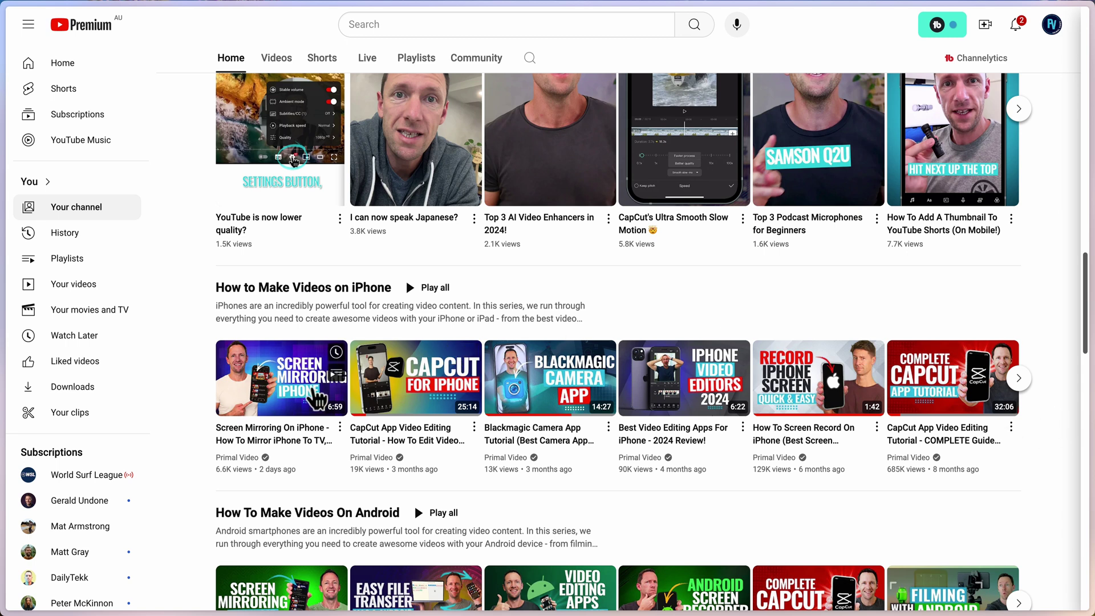
pyautogui.scroll(-2, 305, 415)
pyautogui.scroll(-4, 309, 413)
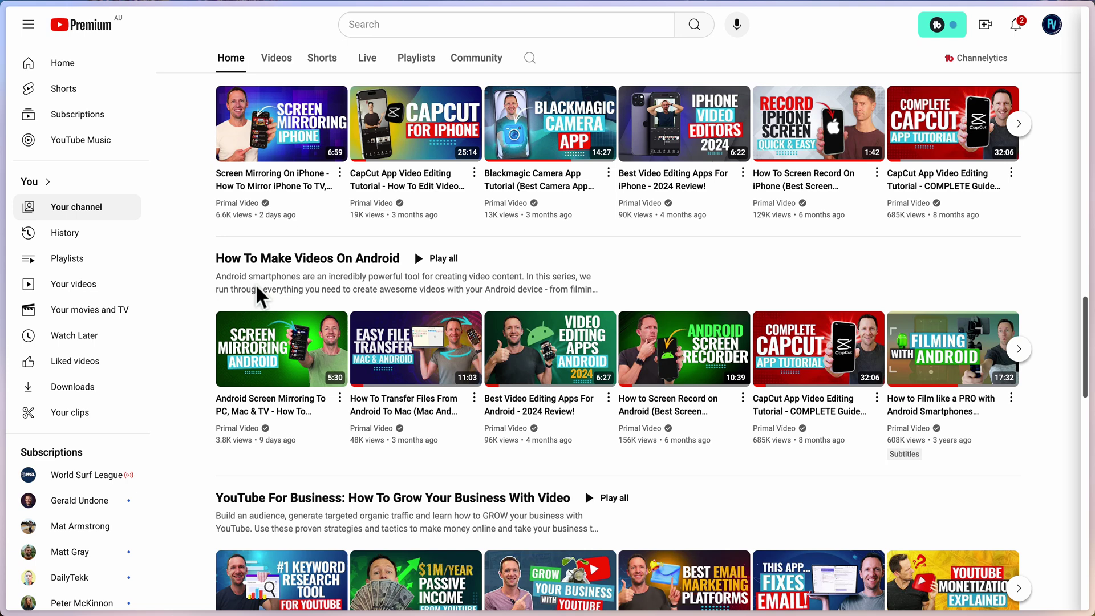
pyautogui.scroll(-3, 257, 294)
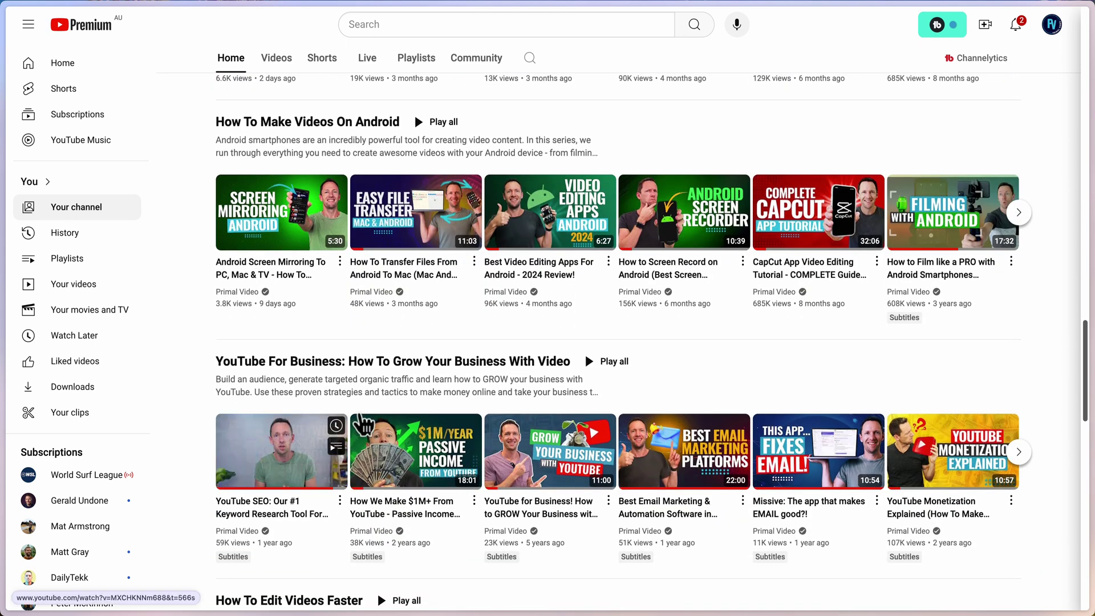
pyautogui.scroll(-8, 556, 382)
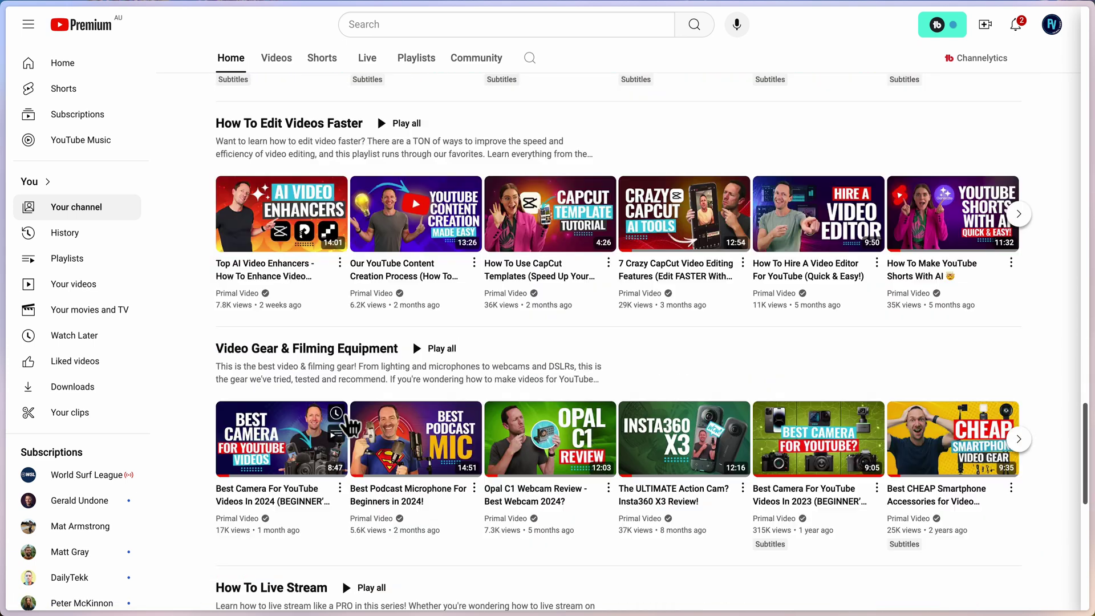
pyautogui.scroll(-6, 348, 424)
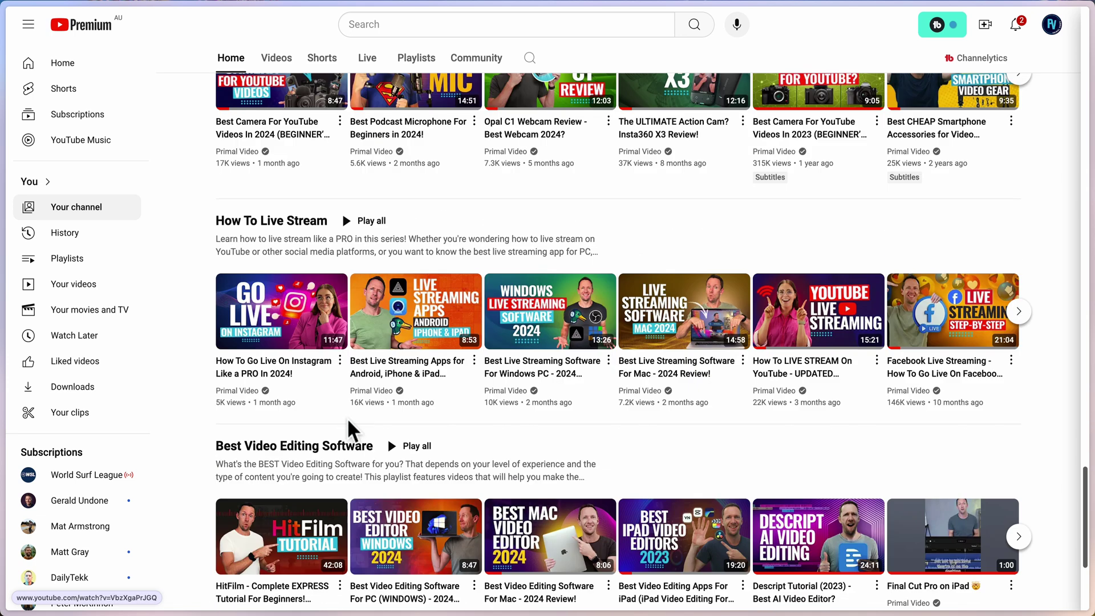
pyautogui.moveTo(344, 403)
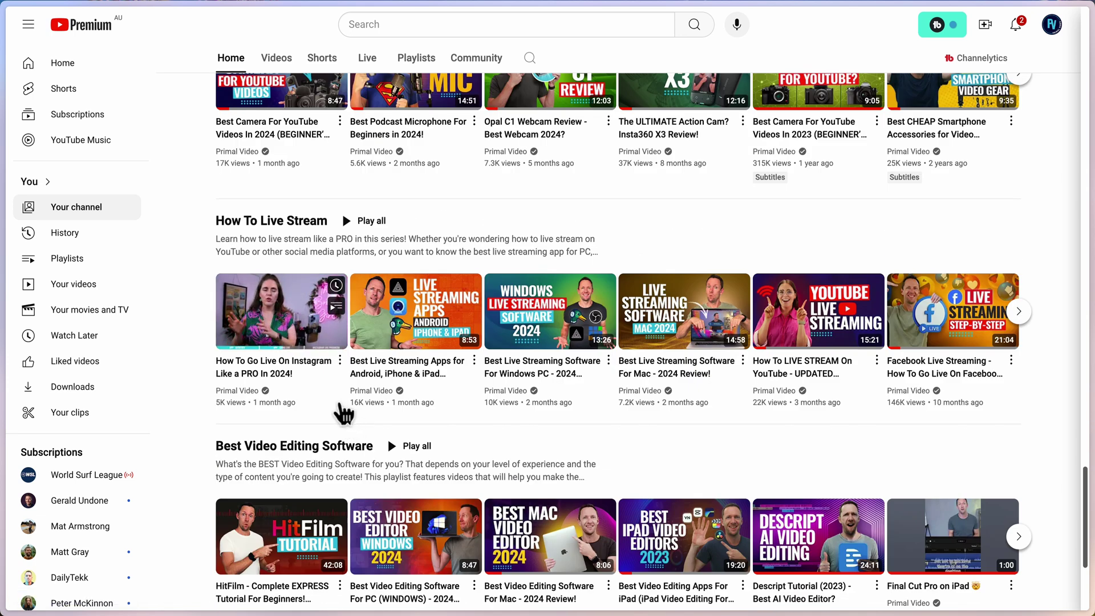
pyautogui.scroll(20, 362, 382)
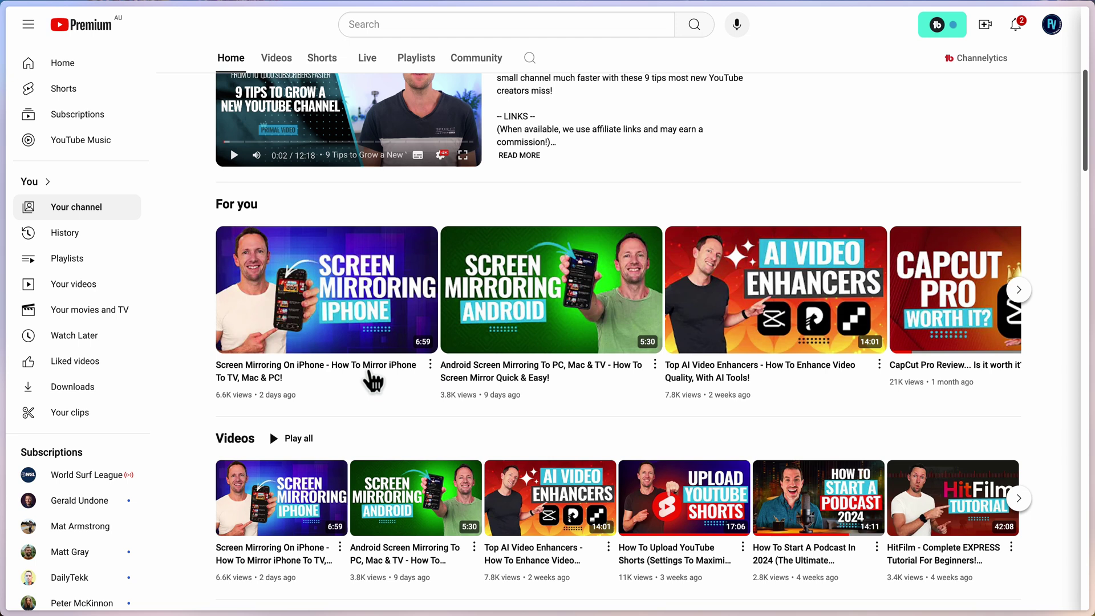
# Step: Open the channel's Playlists tab and check that Best AI Video Generators shows 7 videos
pyautogui.click(415, 57)
pyautogui.moveTo(586, 390)
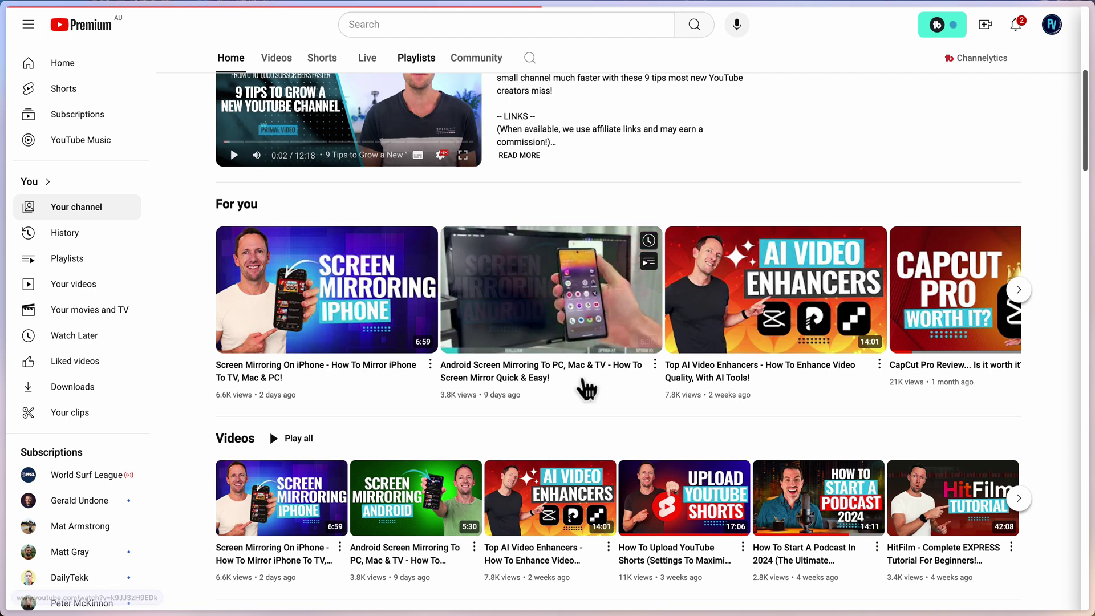
pyautogui.scroll(-4, 583, 382)
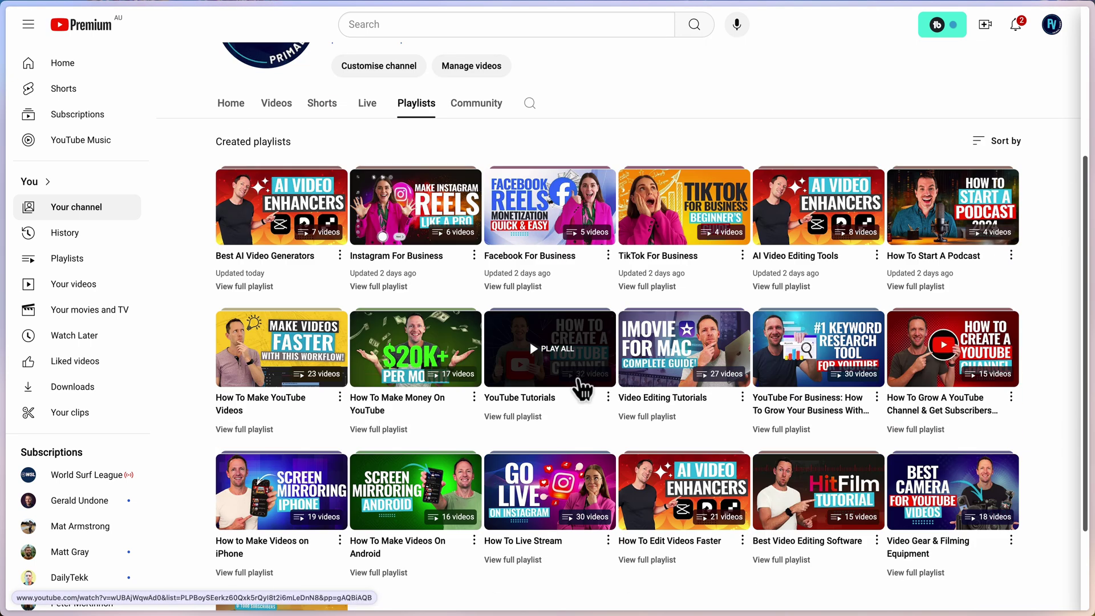
pyautogui.scroll(-1, 714, 570)
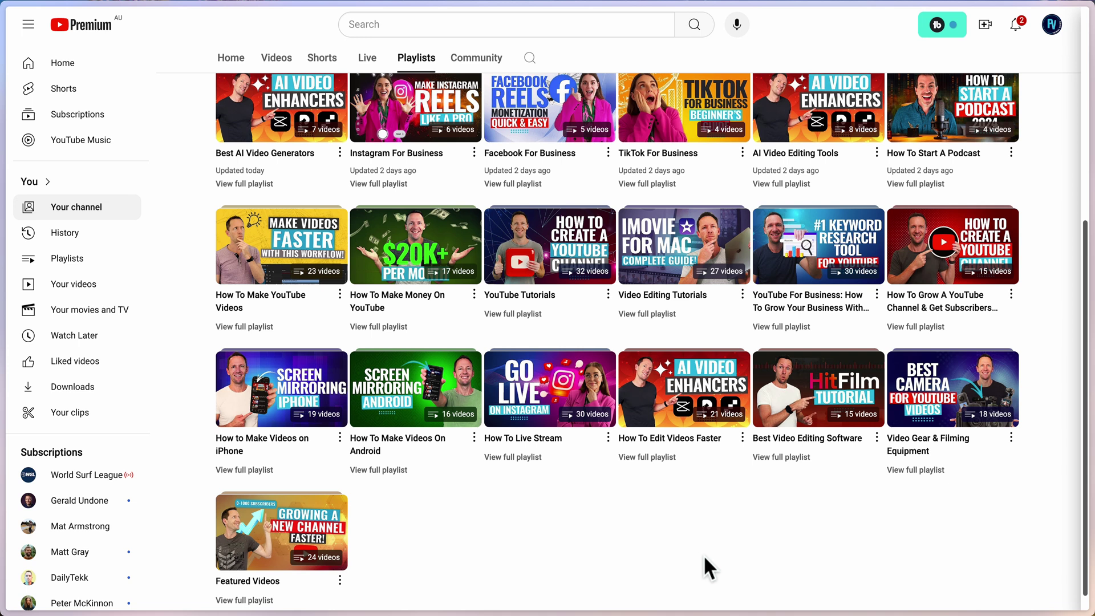
# Step: Go to YouTube Studio's Customisation Layout and review the featured sections: Videos, Popular videos, Featured Videos
pyautogui.click(1052, 26)
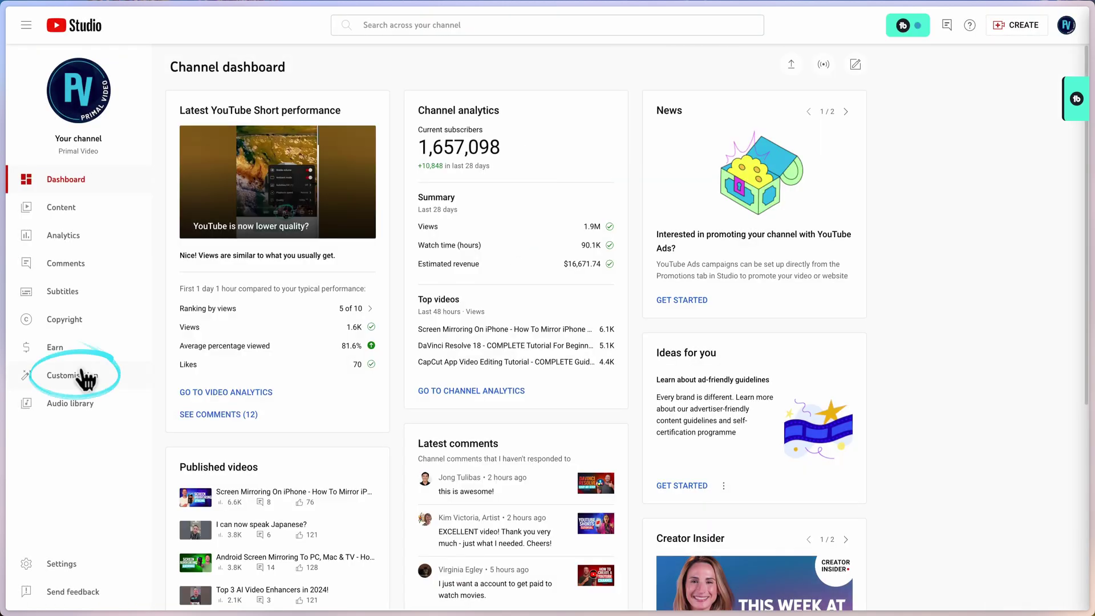
pyautogui.click(85, 380)
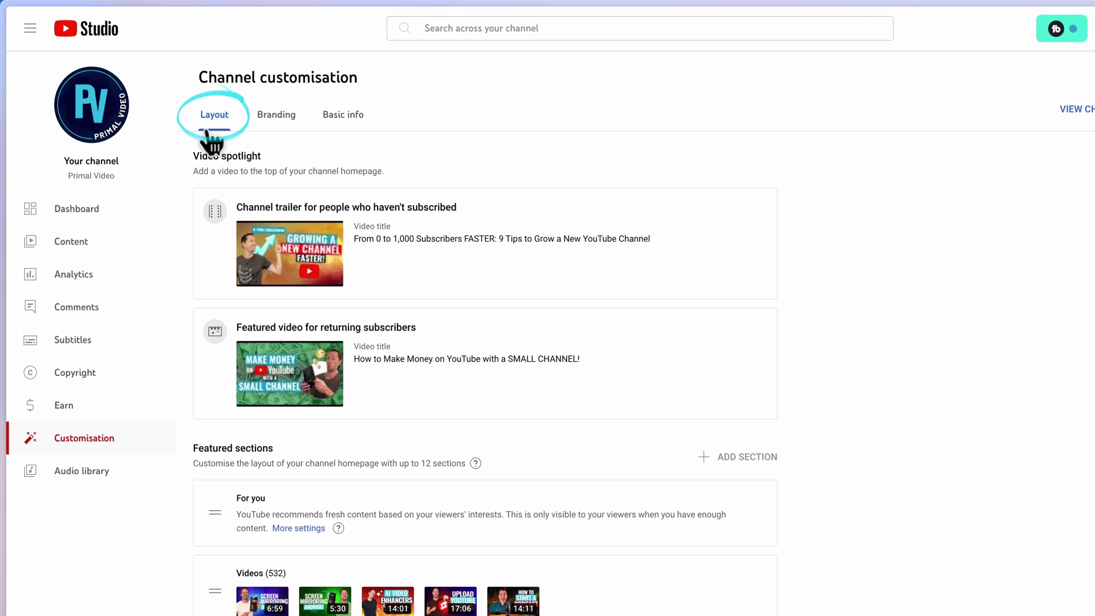
pyautogui.scroll(-3, 420, 553)
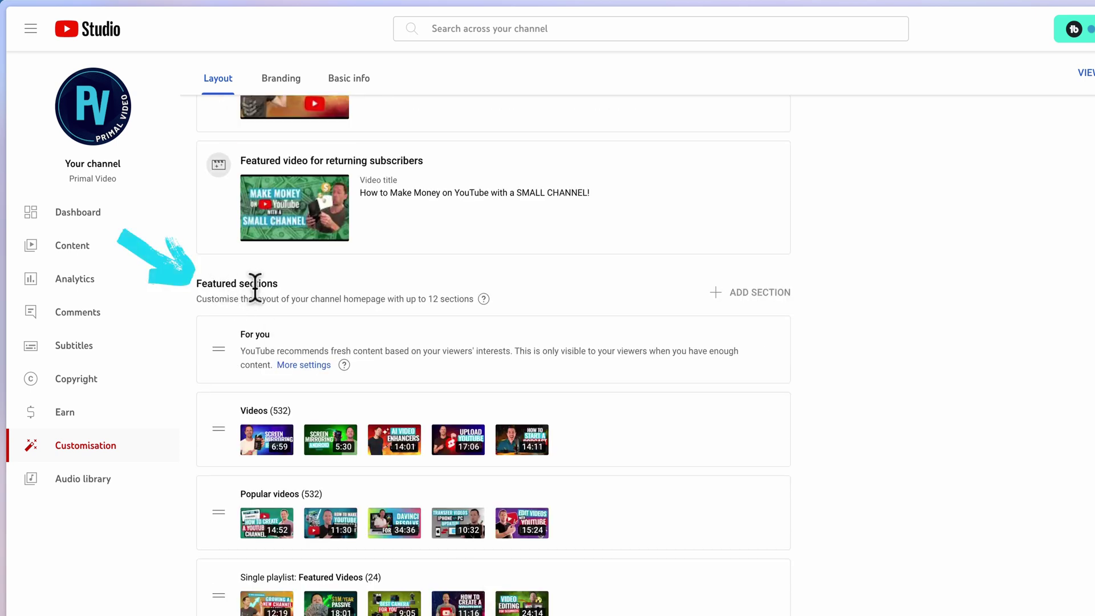
pyautogui.scroll(-1, 401, 288)
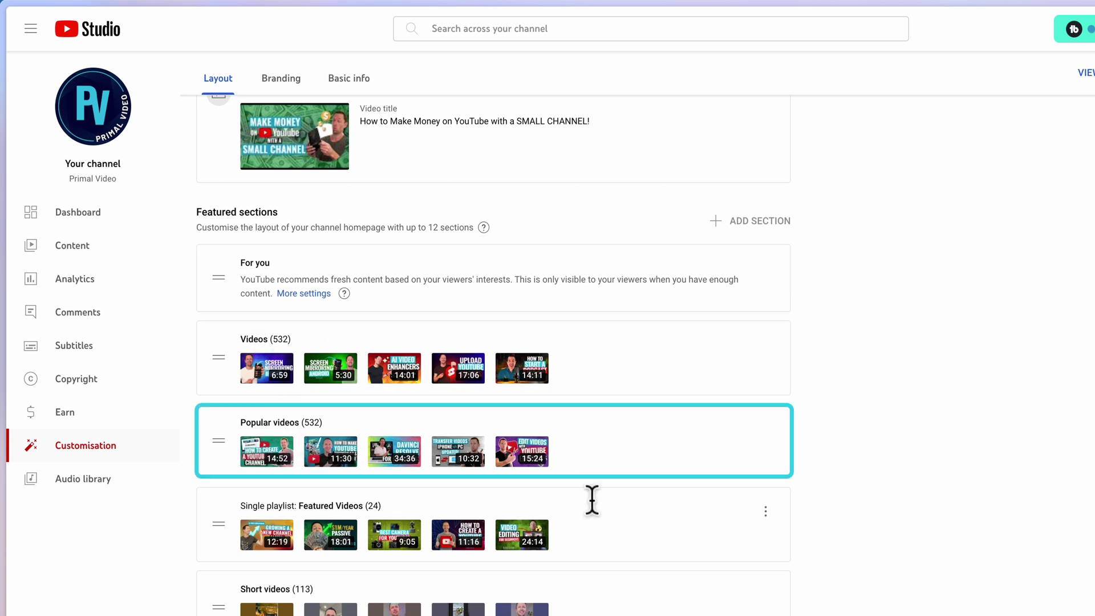
pyautogui.scroll(-3, 591, 490)
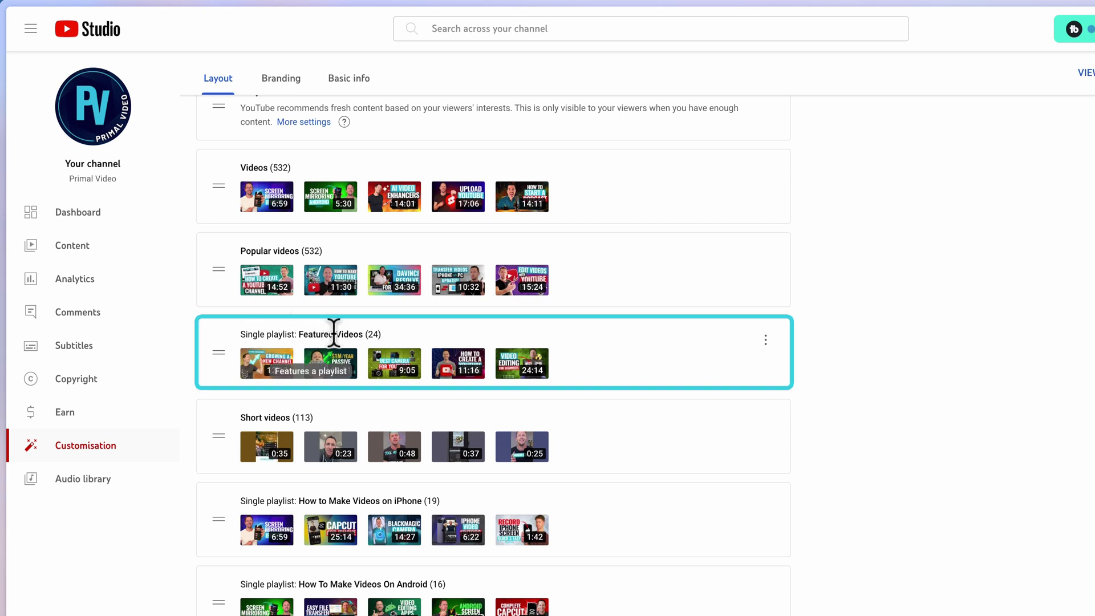
pyautogui.scroll(-2, 311, 433)
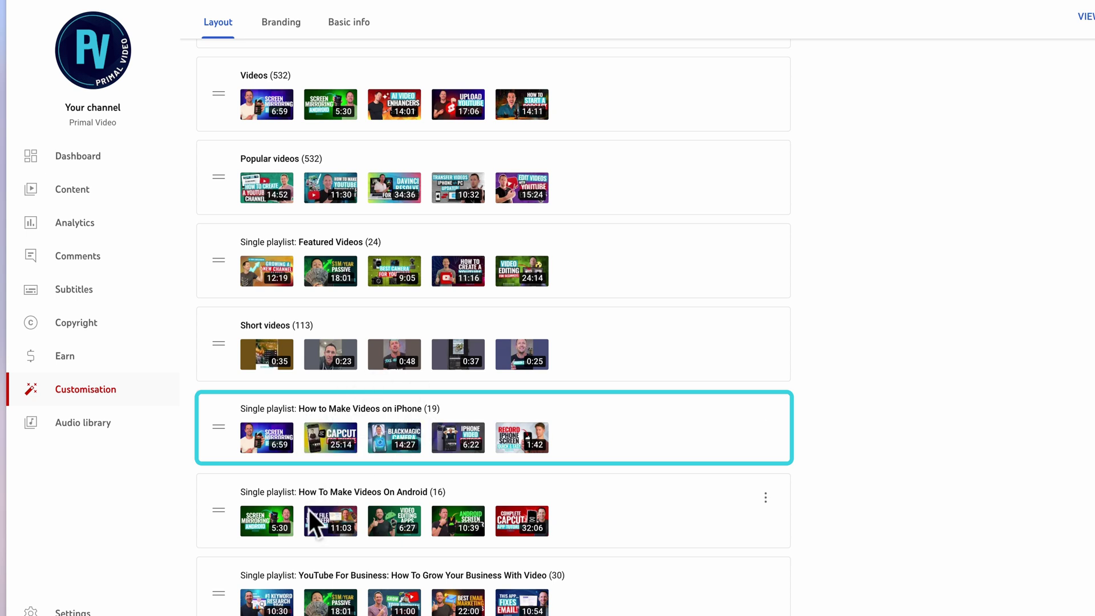
pyautogui.scroll(-8, 402, 511)
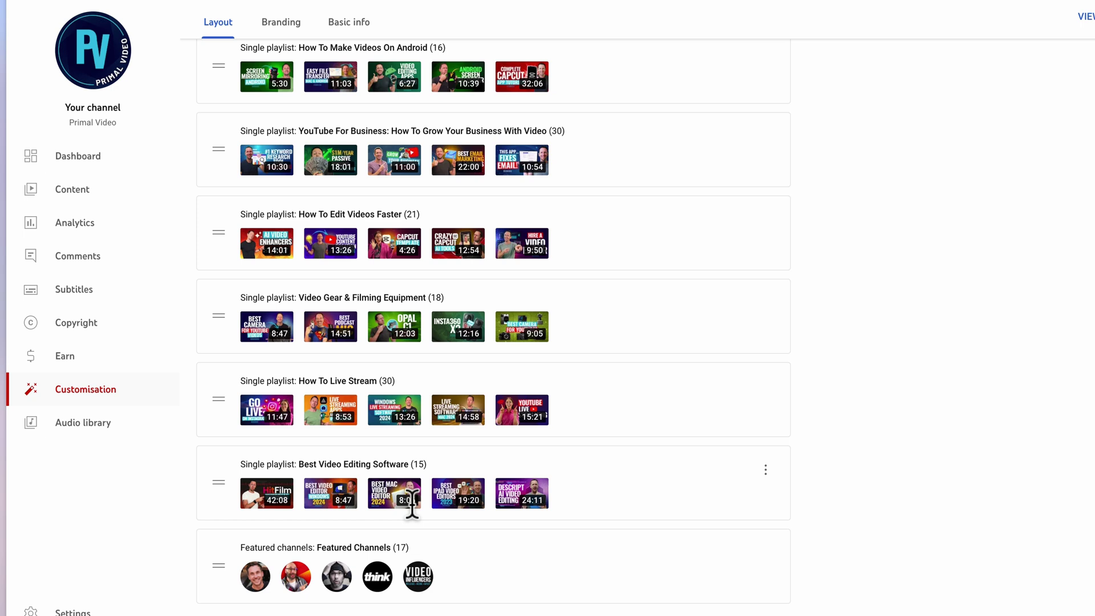
pyautogui.scroll(12, 904, 444)
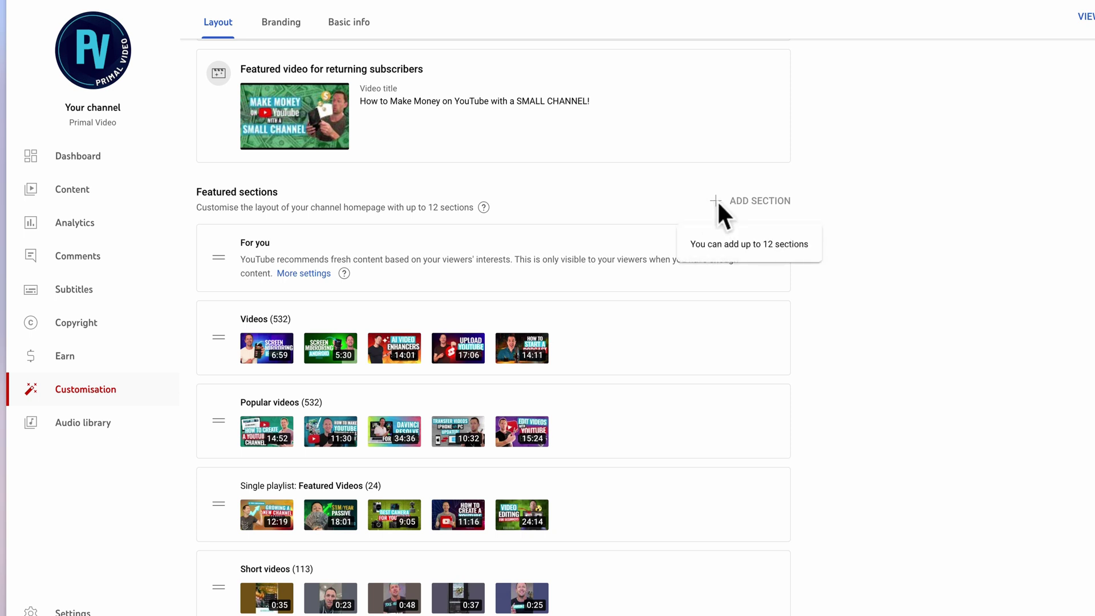
pyautogui.scroll(-1, 718, 405)
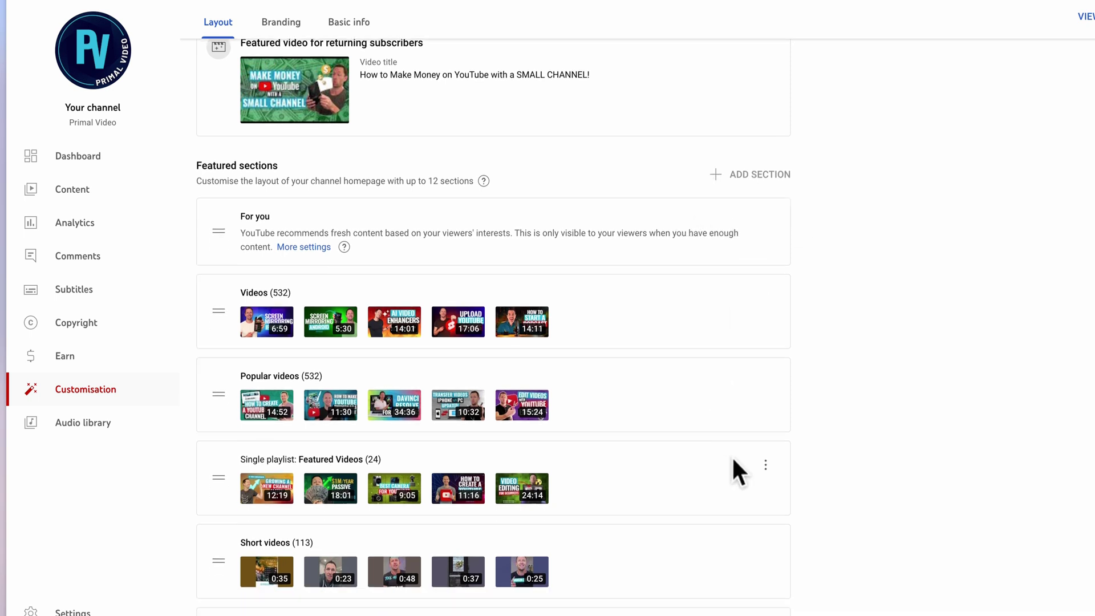
# Step: Remove the Featured Videos section from the homepage layout and bring up the ADD SECTION choices
pyautogui.click(766, 465)
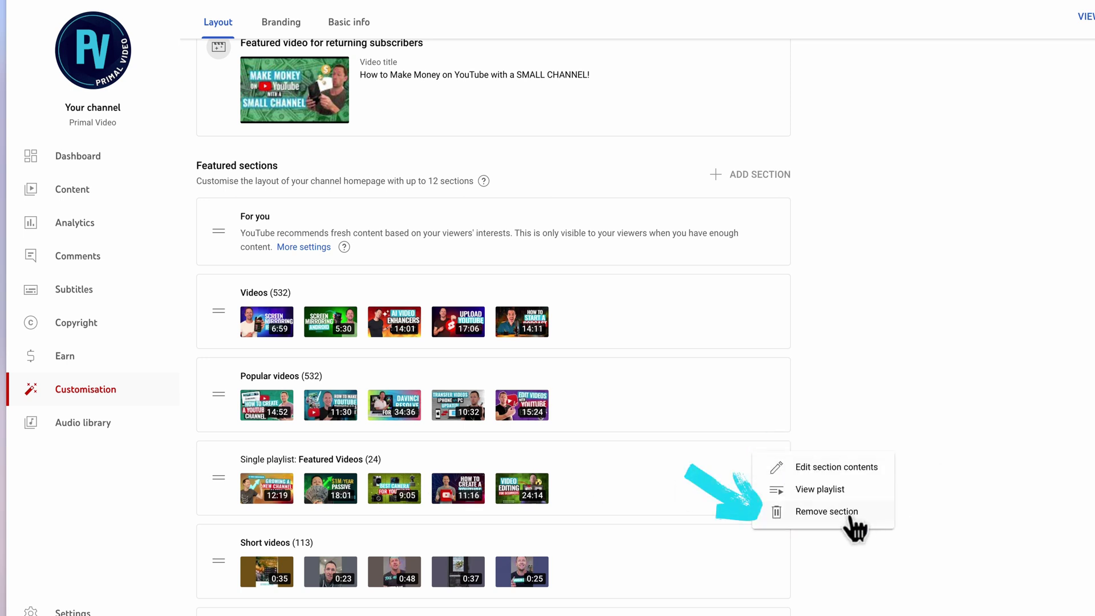
pyautogui.click(849, 513)
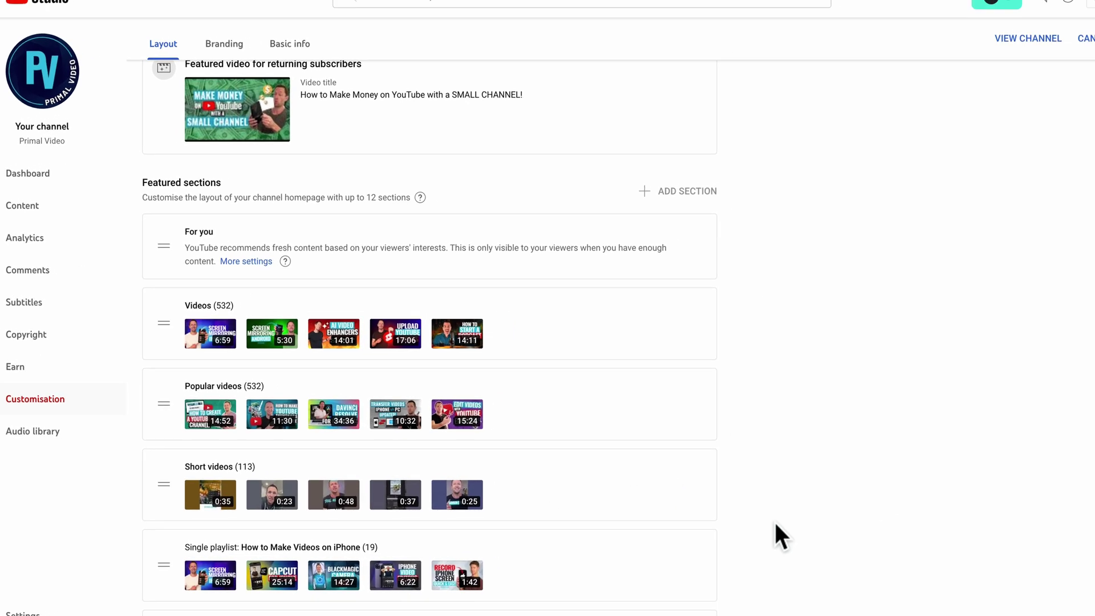
pyautogui.click(1029, 68)
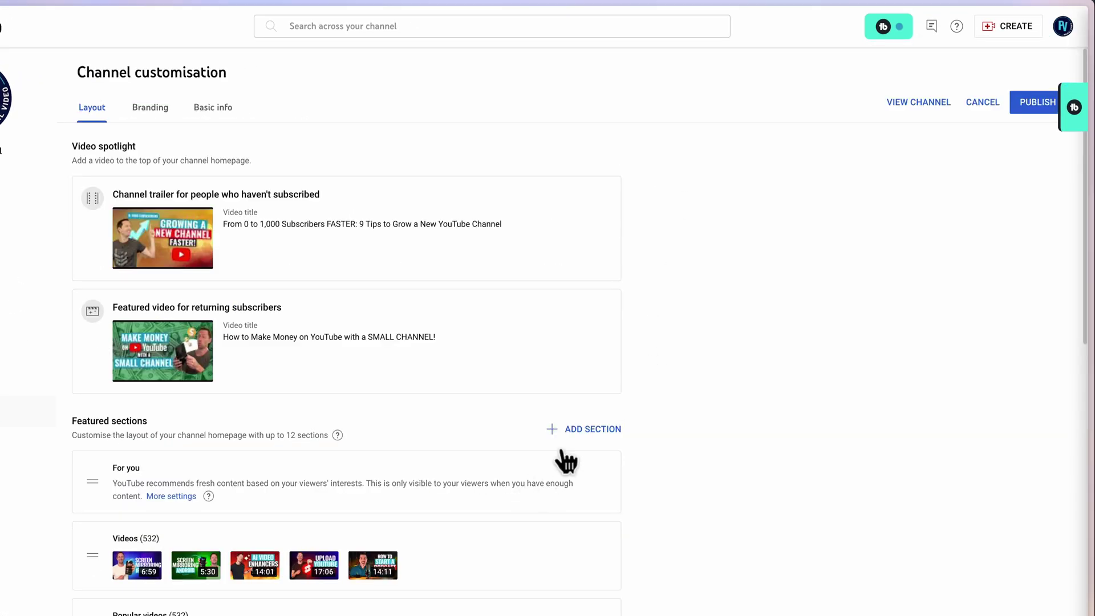
pyautogui.click(589, 433)
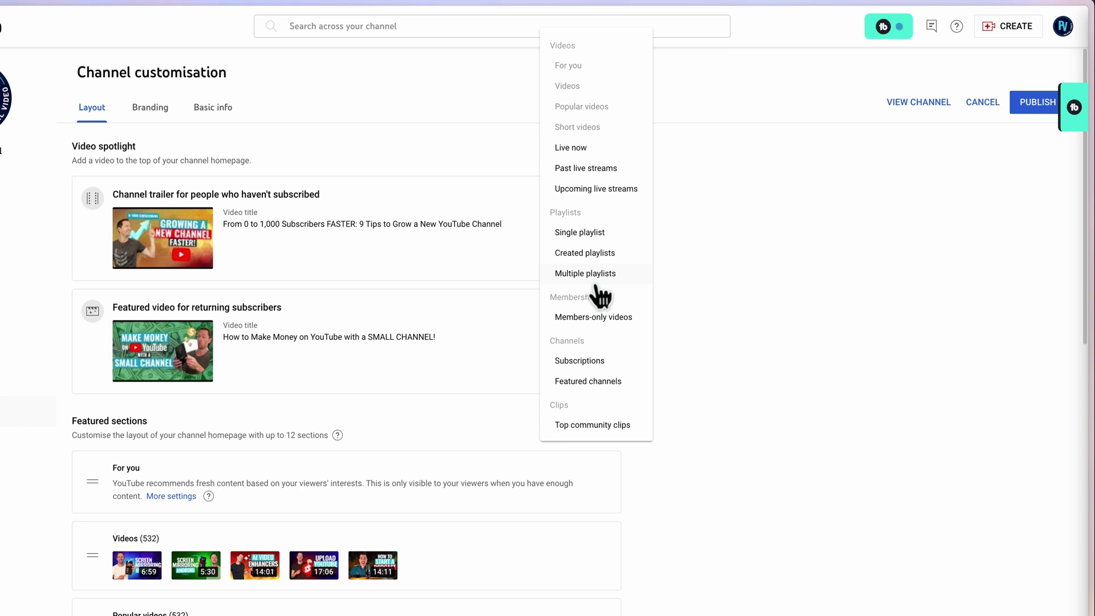
# Step: Add a Single playlist section for Featured Videos, place it under Popular videos, and publish
pyautogui.click(573, 235)
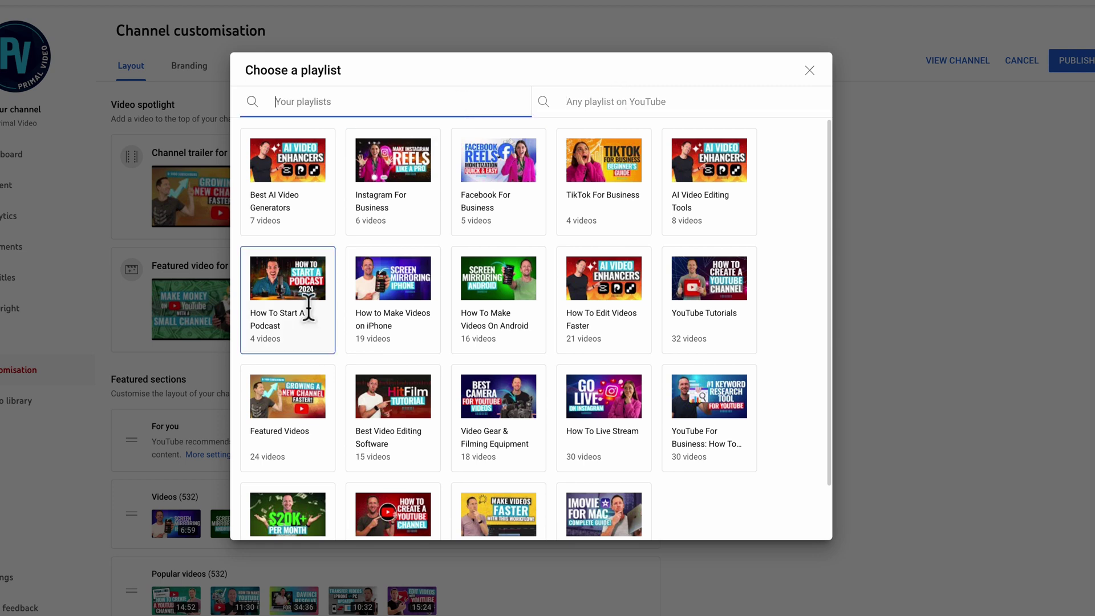
pyautogui.click(300, 402)
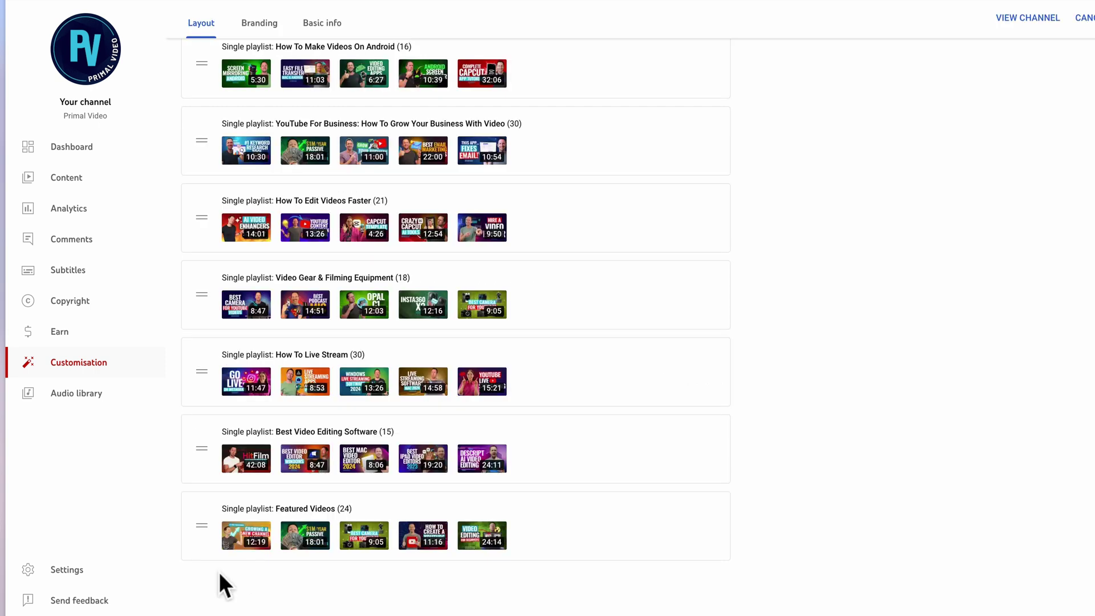
pyautogui.moveTo(201, 523); pyautogui.dragTo(205, 105)
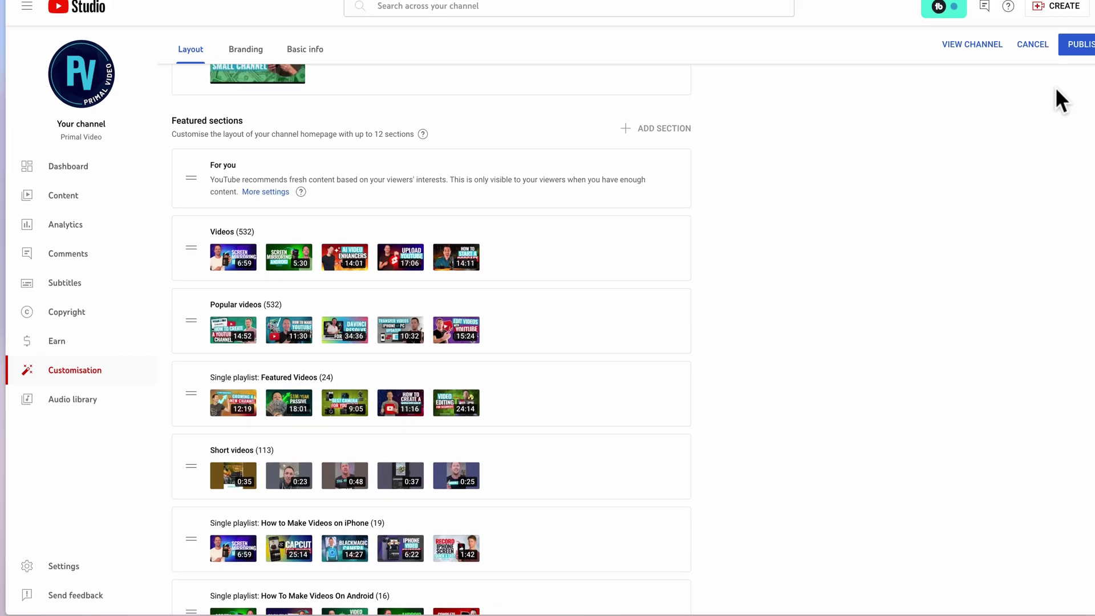
pyautogui.click(1083, 45)
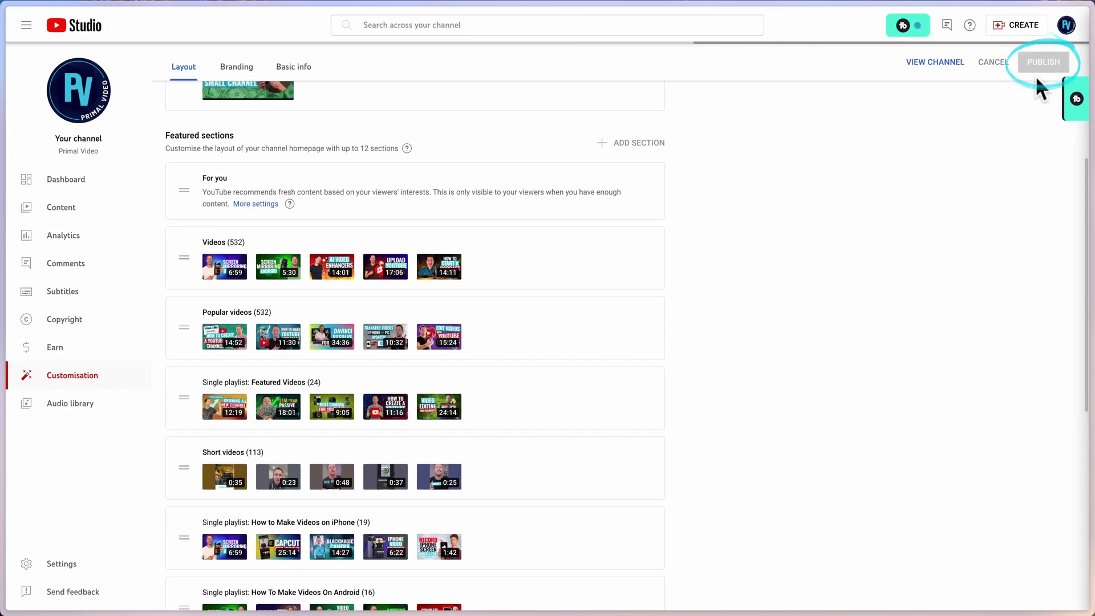